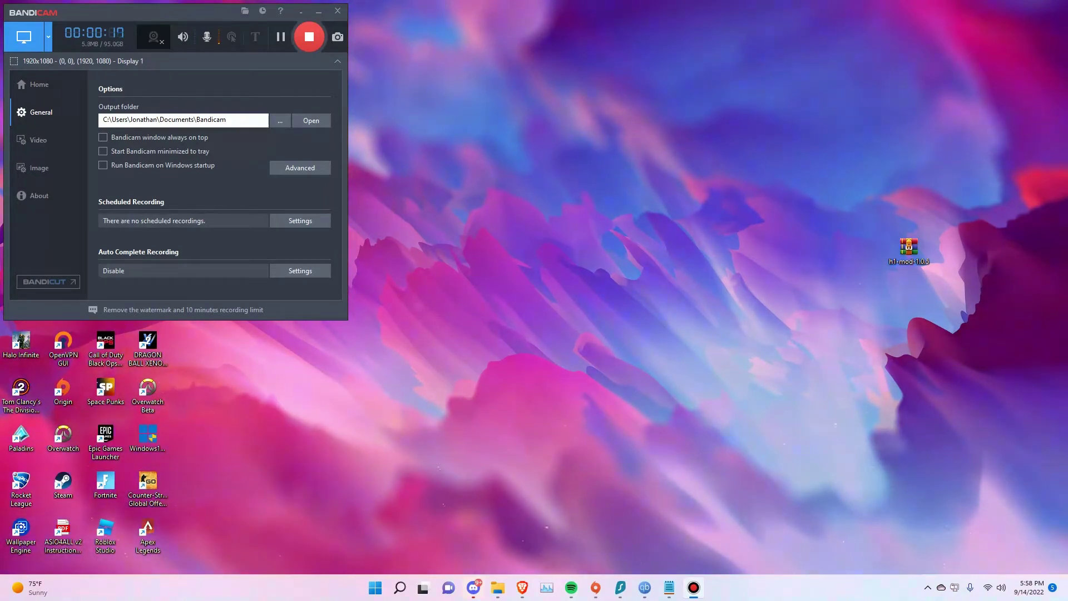
Examine the H1-Mod install guide in the browser, covering the base game files, DLC torrent and H1-Mod client sections
mouse_move(521, 587)
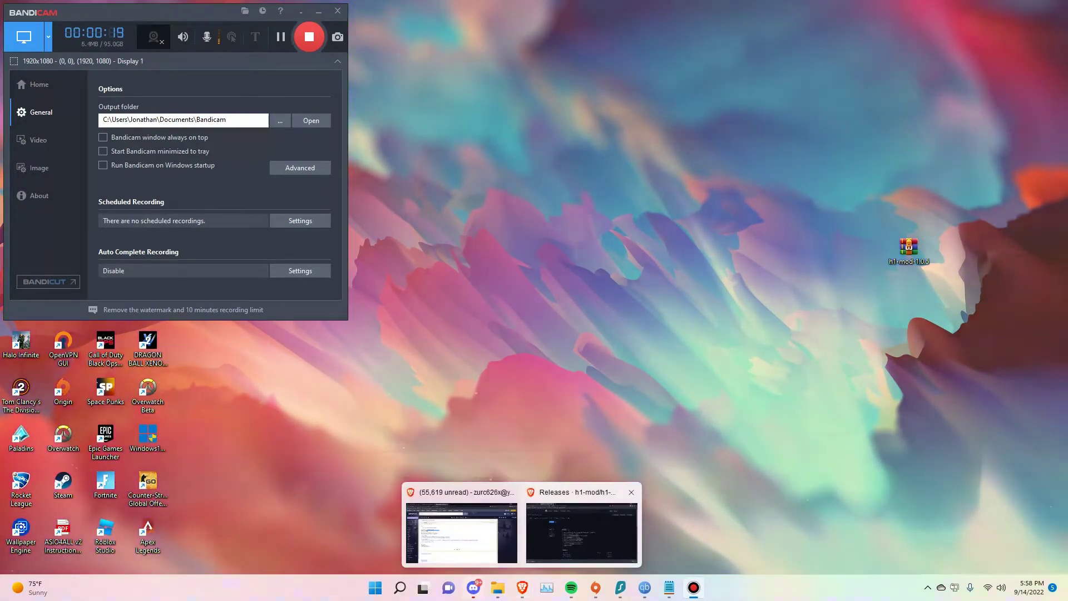
click(582, 530)
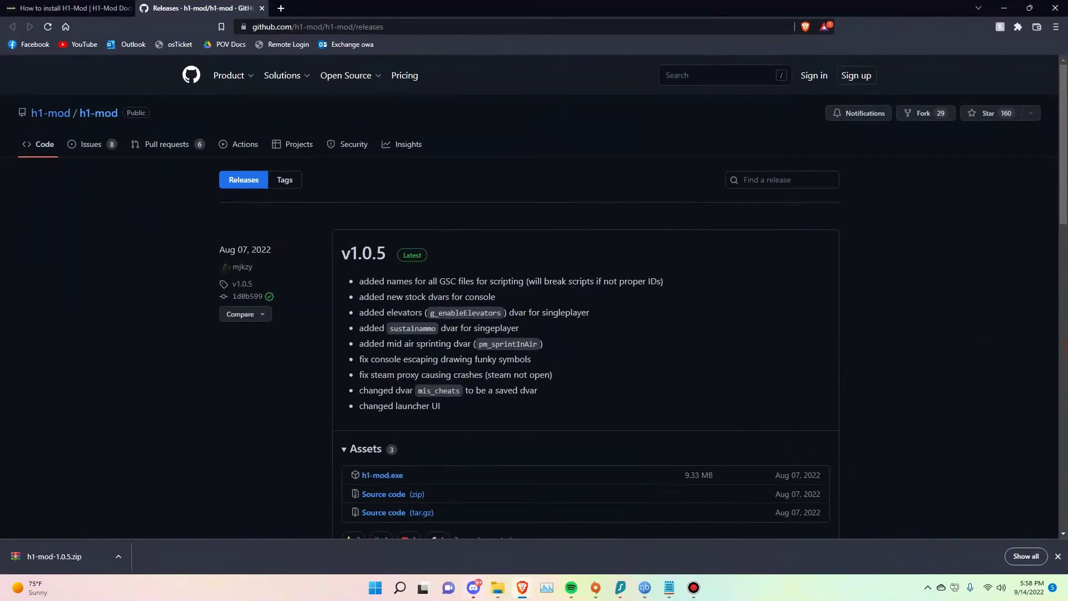
click(72, 8)
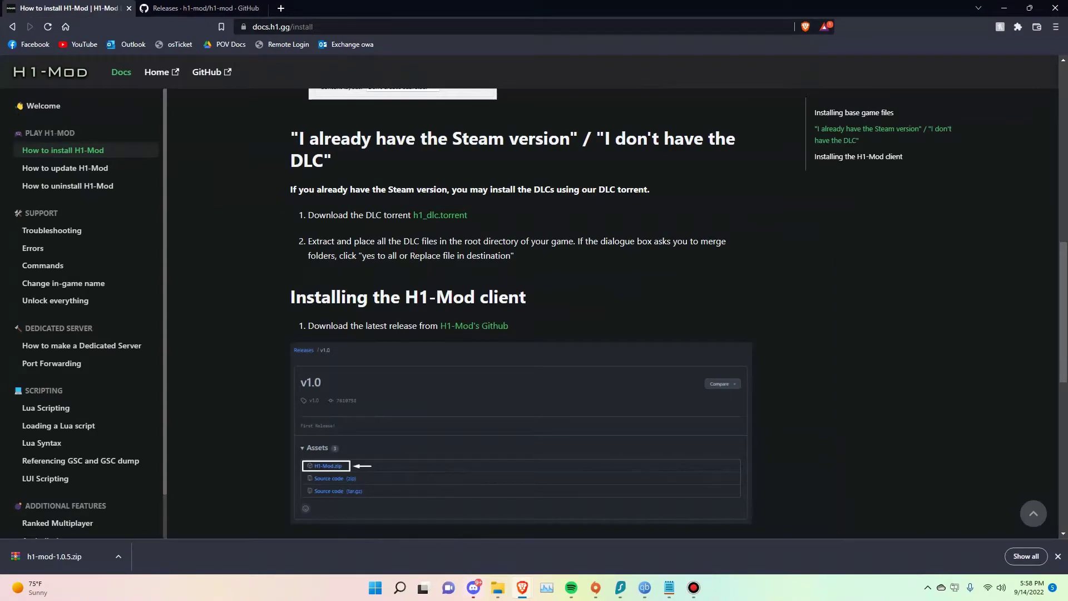
scroll(534, 311, up, 3)
scroll(520, 312, up, 7)
scroll(521, 311, down, 5)
scroll(520, 312, up, 5)
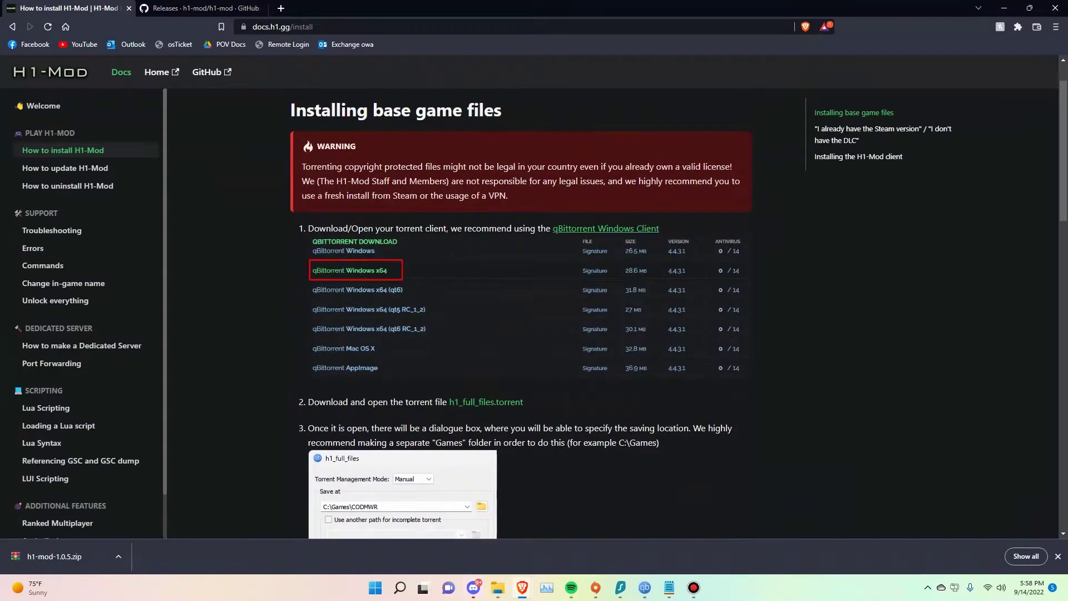
scroll(520, 311, down, 7)
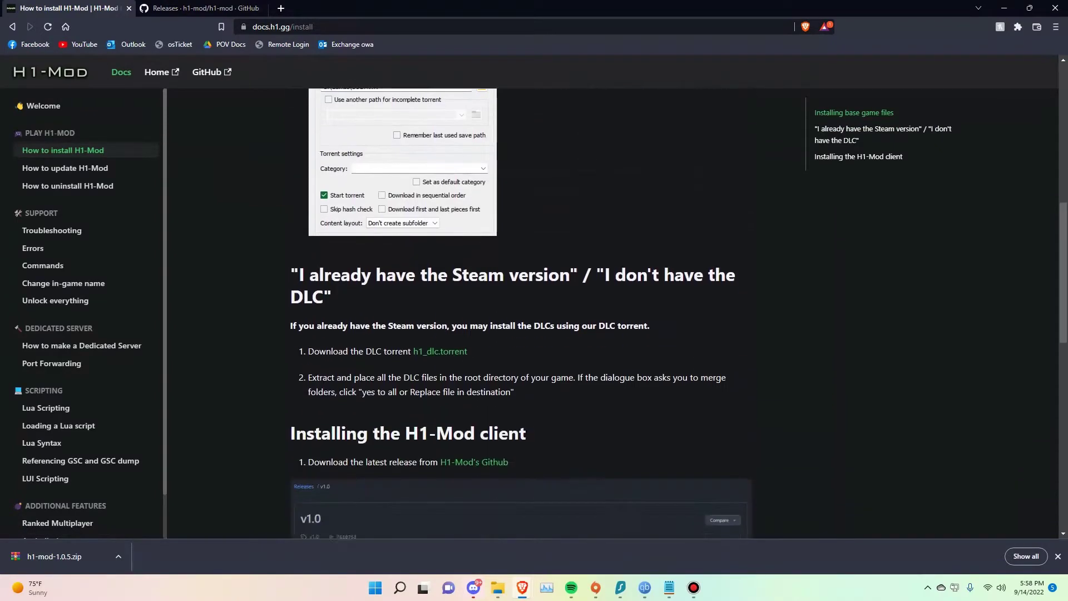
scroll(521, 311, down, 1)
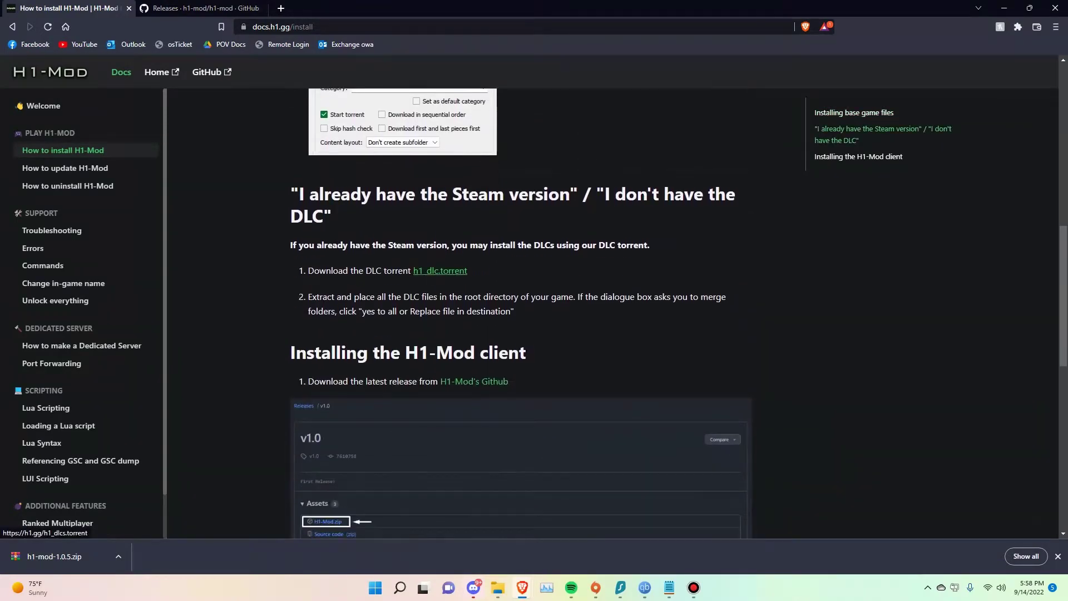
scroll(521, 311, up, 6)
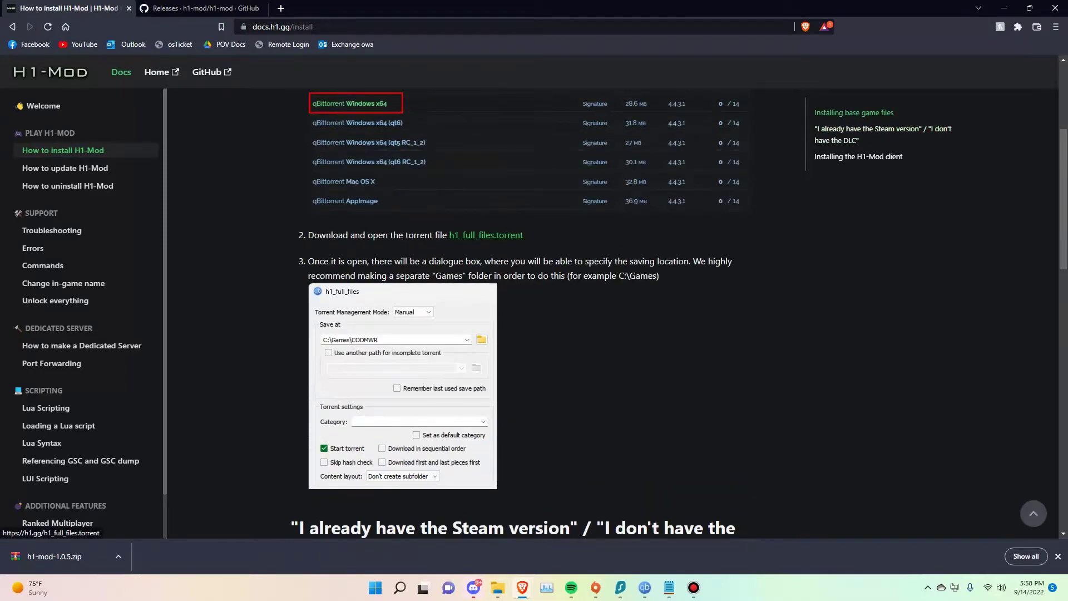
scroll(485, 235, up, 4)
scroll(521, 311, down, 9)
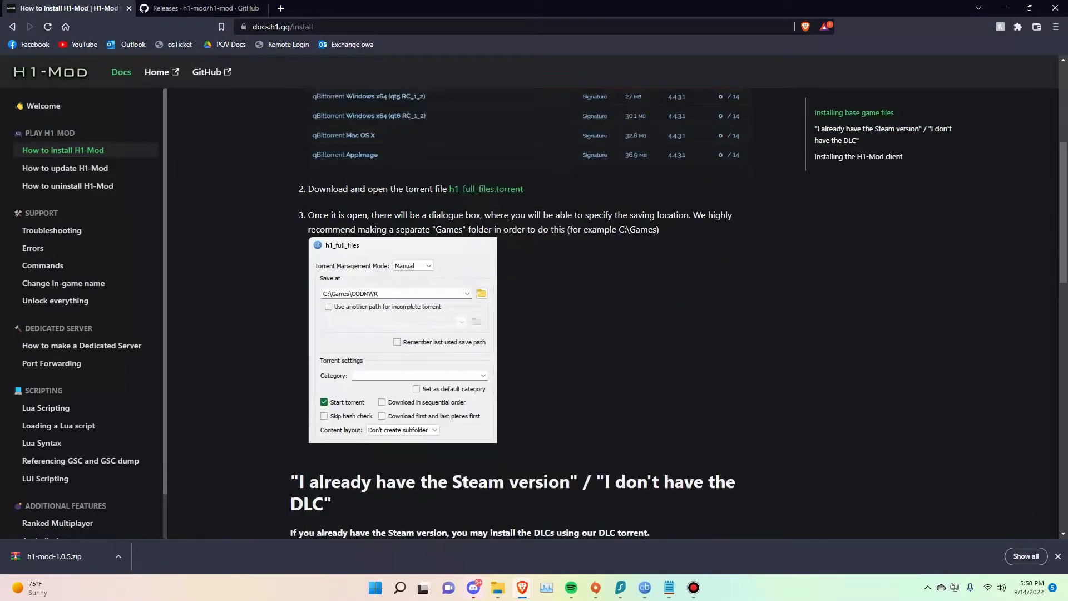
scroll(521, 312, down, 3)
scroll(520, 311, up, 2)
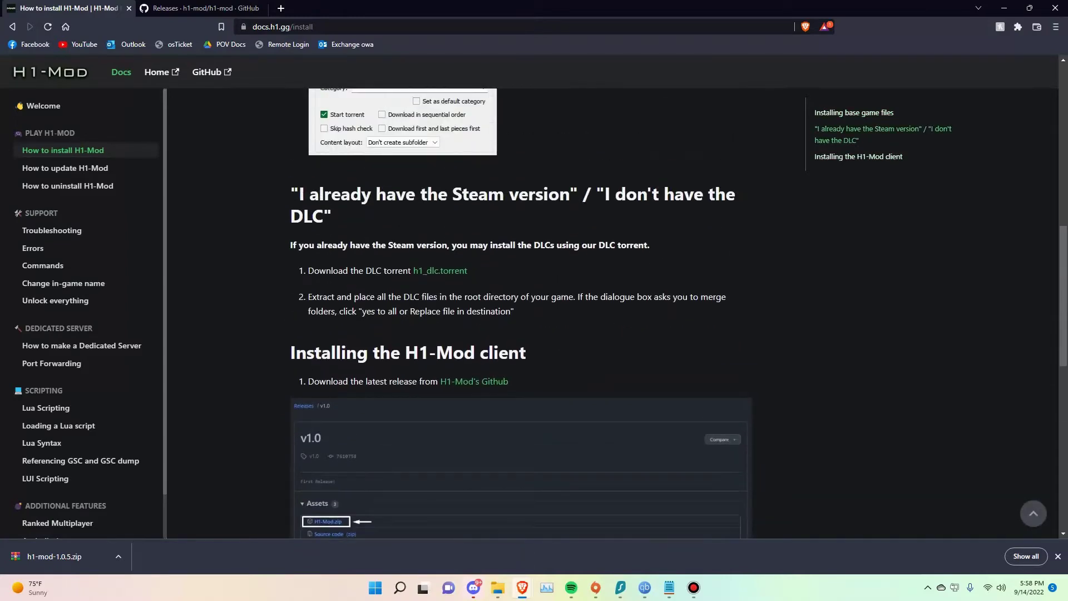
Minimize the browser and Bandicam windows, and switch to qBittorrent
click(1004, 7)
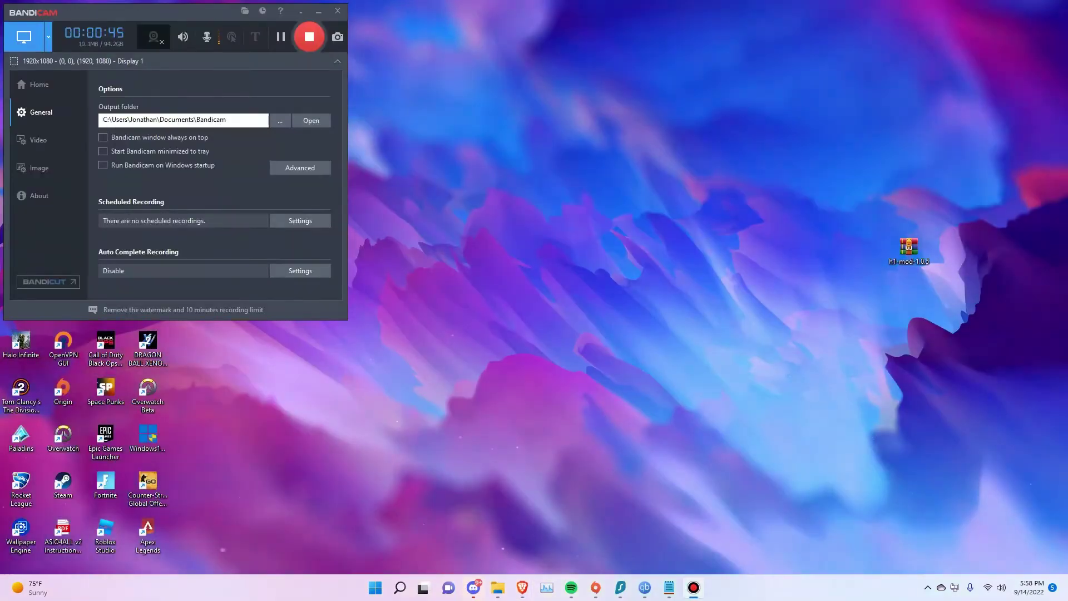
click(318, 11)
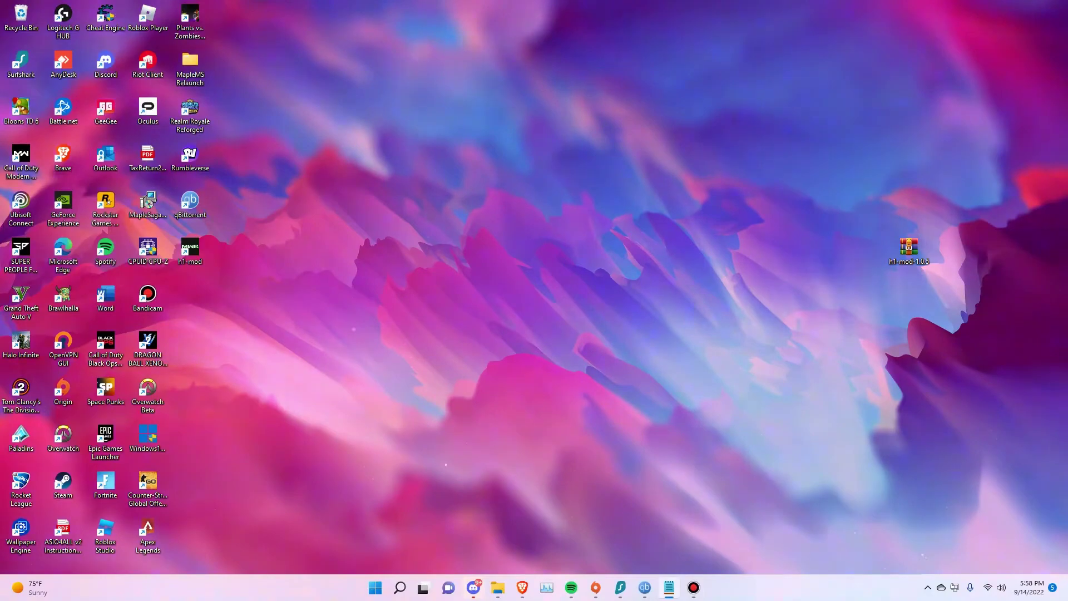
click(644, 587)
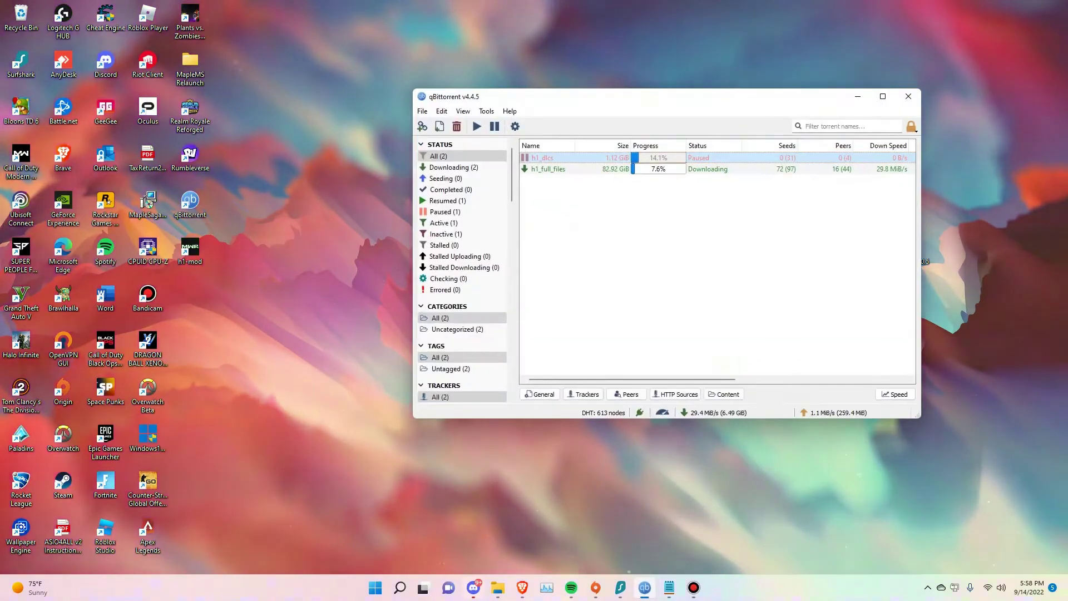
drag(666, 96, 597, 105)
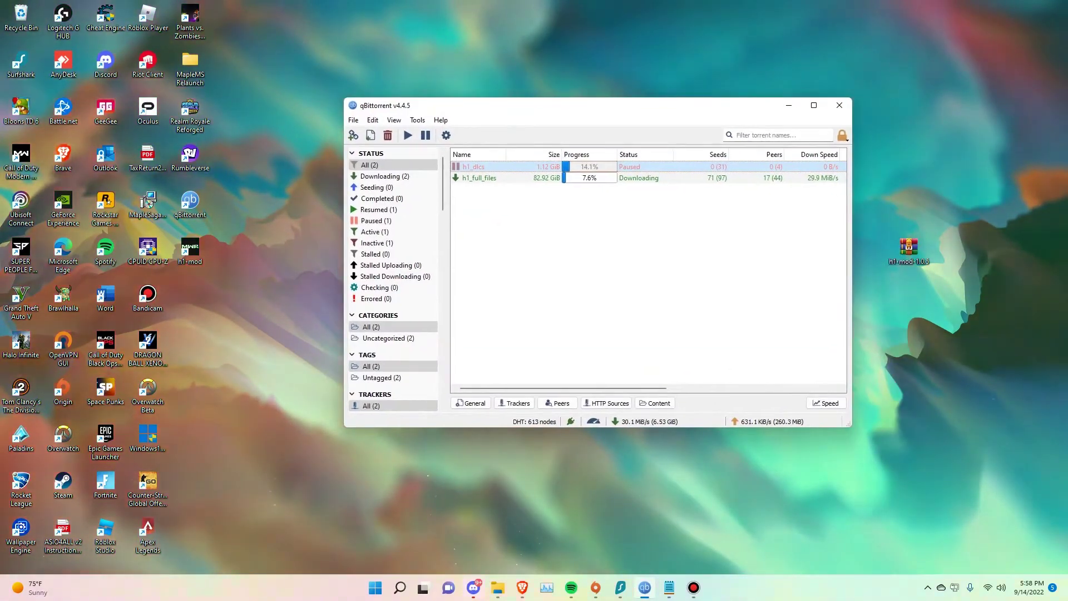
Delete the h1_dlcs and h1_full_files torrents from the transfer list, keeping their files on the hard disk
right_click(503, 167)
click(534, 201)
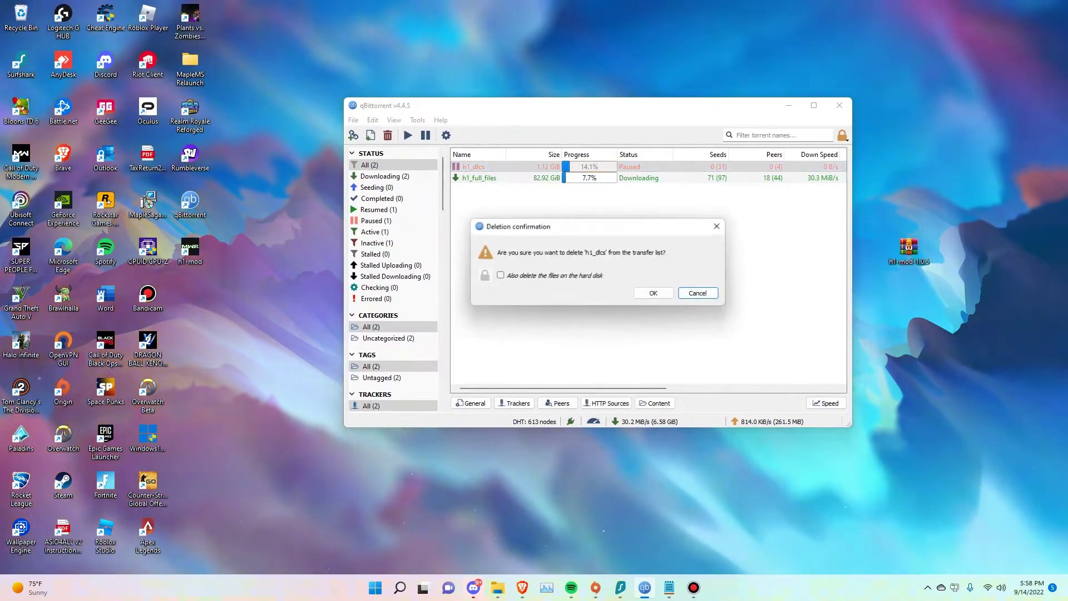
click(654, 293)
right_click(487, 167)
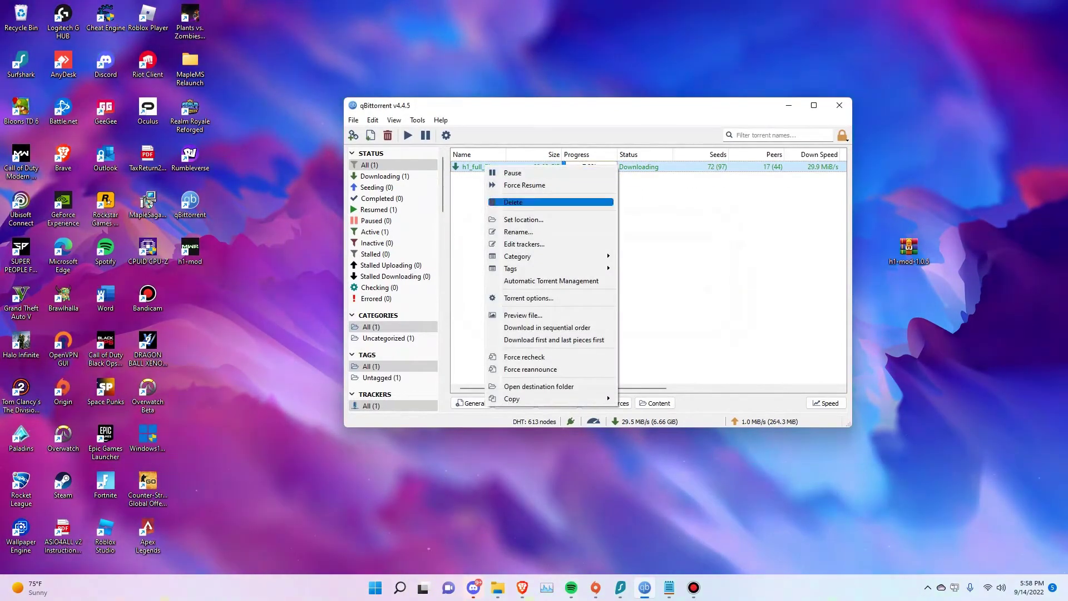
click(522, 199)
click(648, 290)
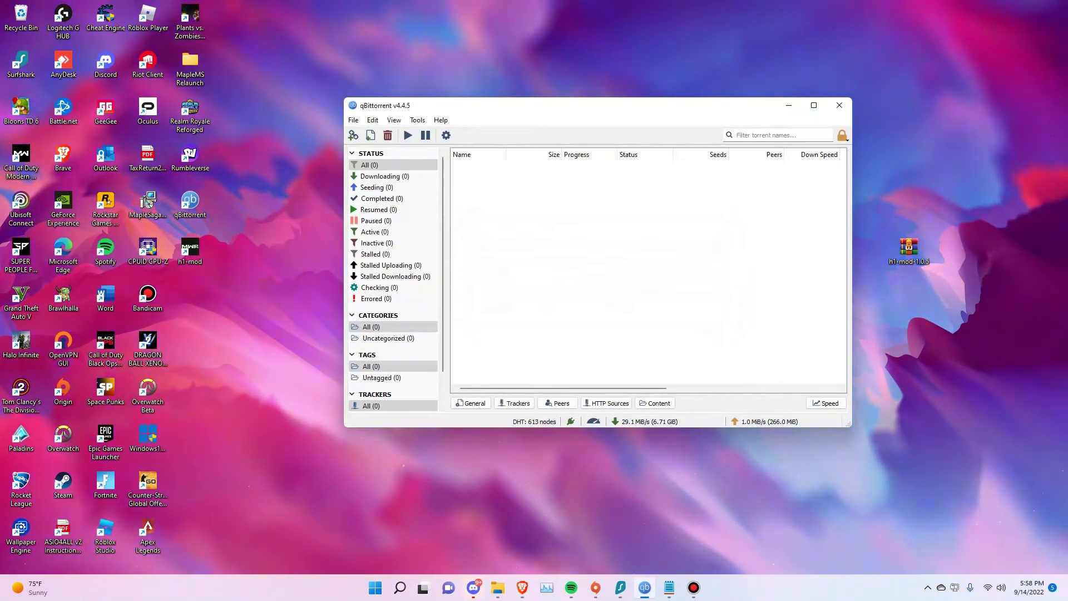
Add the h1_dlcs and h1_full_files torrent files together from the Downloads folder
drag(462, 110, 553, 79)
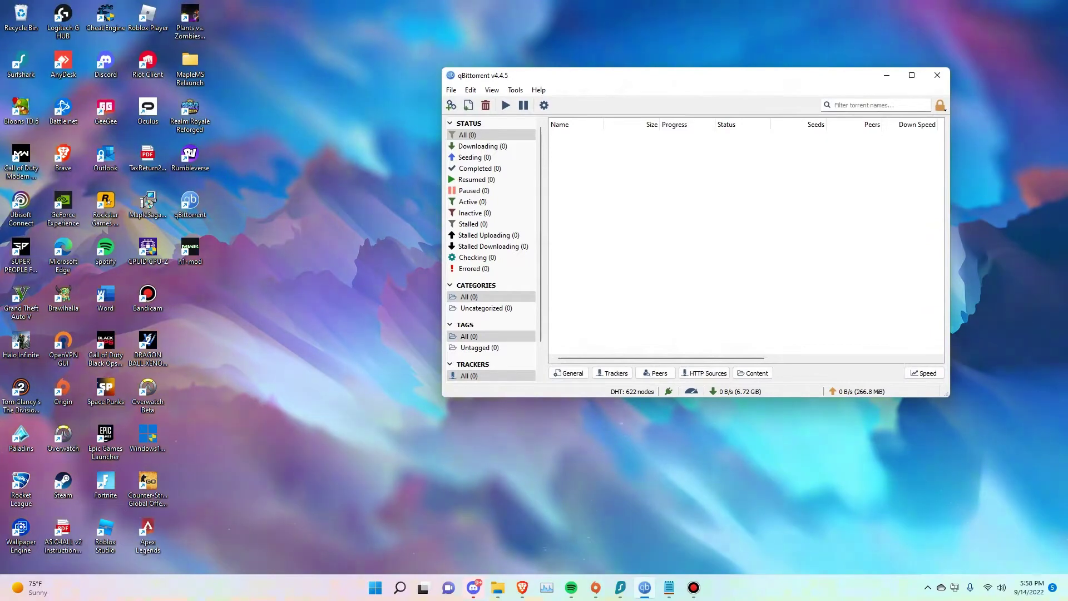
mouse_move(625, 78)
mouse_down()
mouse_move(610, 95)
mouse_move(624, 88)
mouse_up()
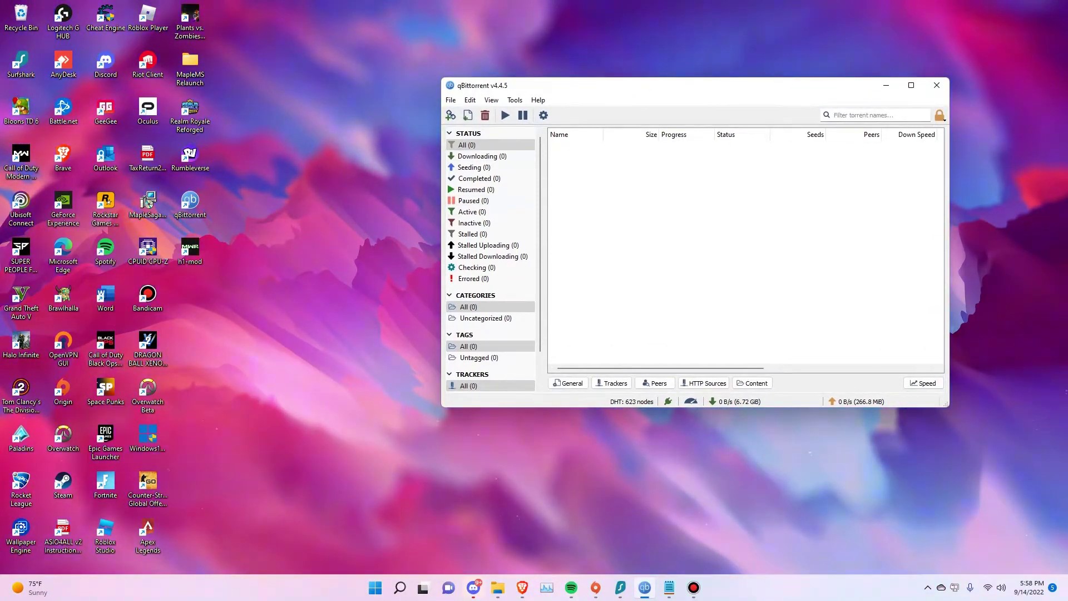
click(450, 99)
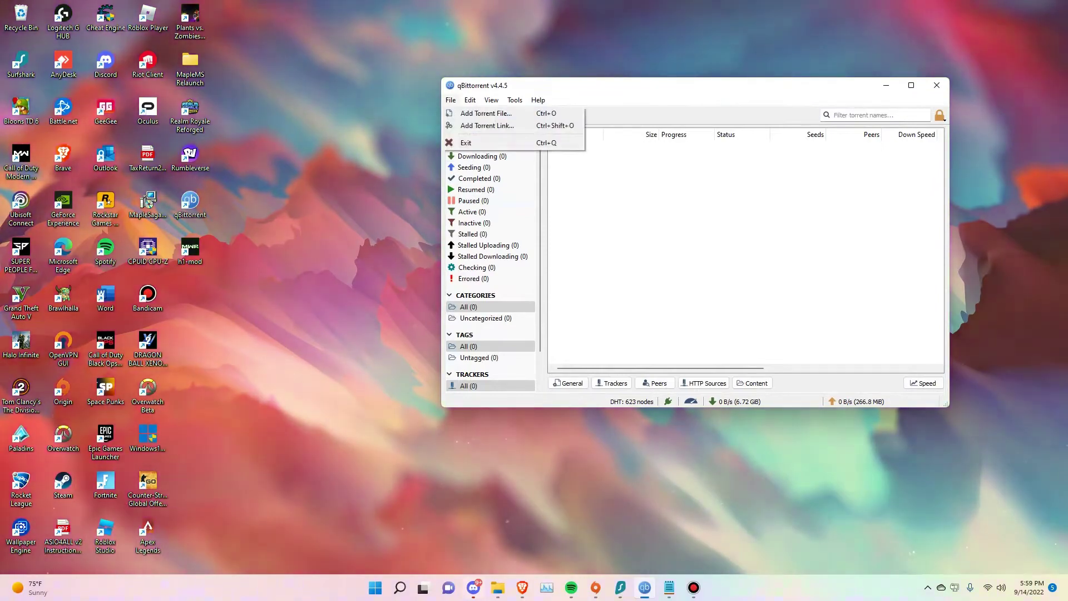
click(485, 113)
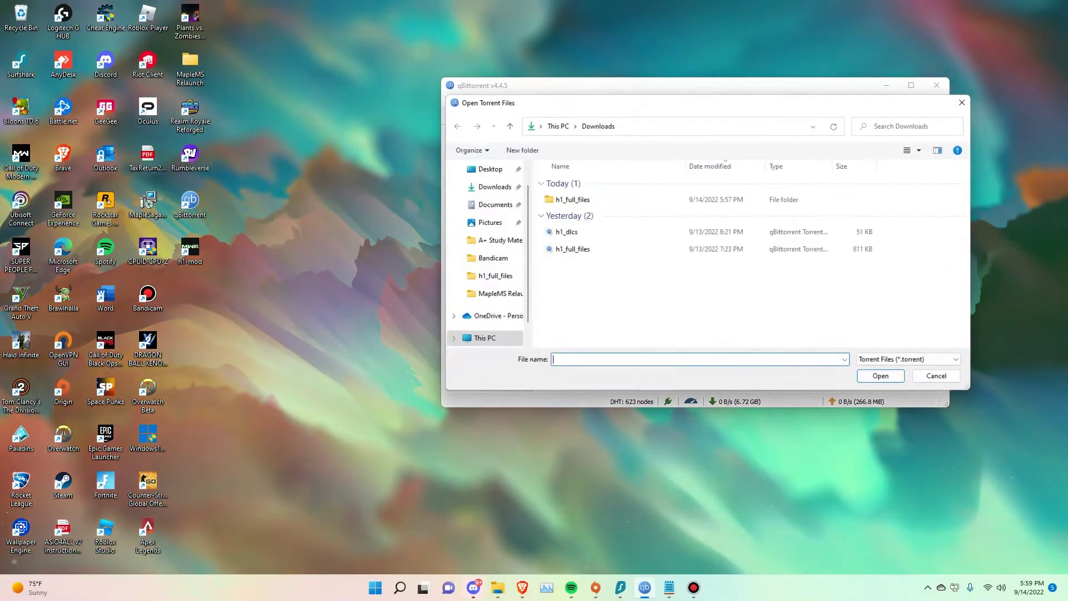
drag(673, 103, 572, 124)
click(470, 267)
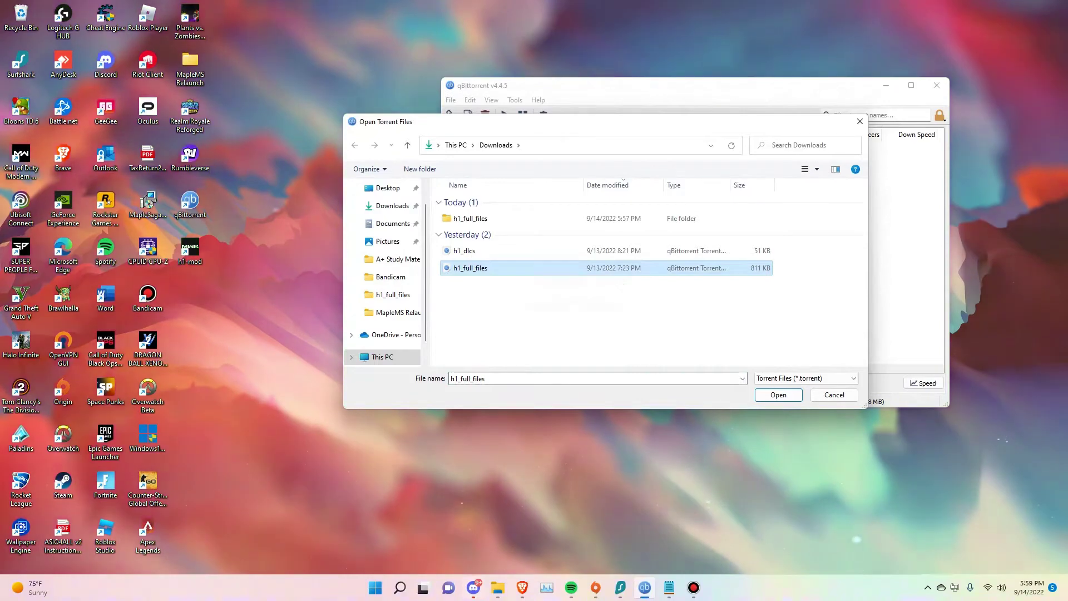
ctrl+click(464, 250)
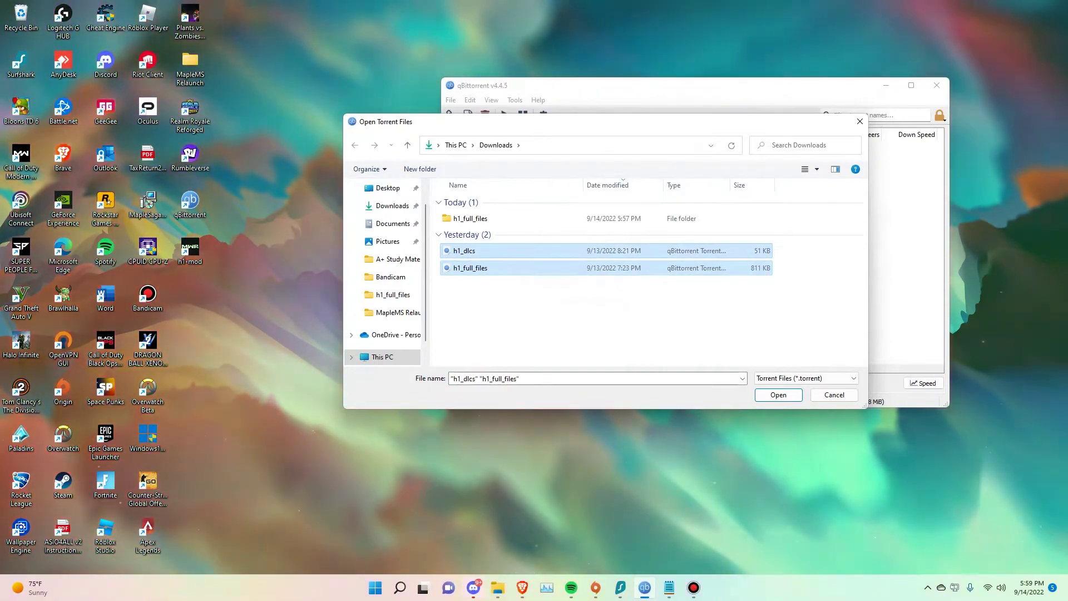
click(778, 394)
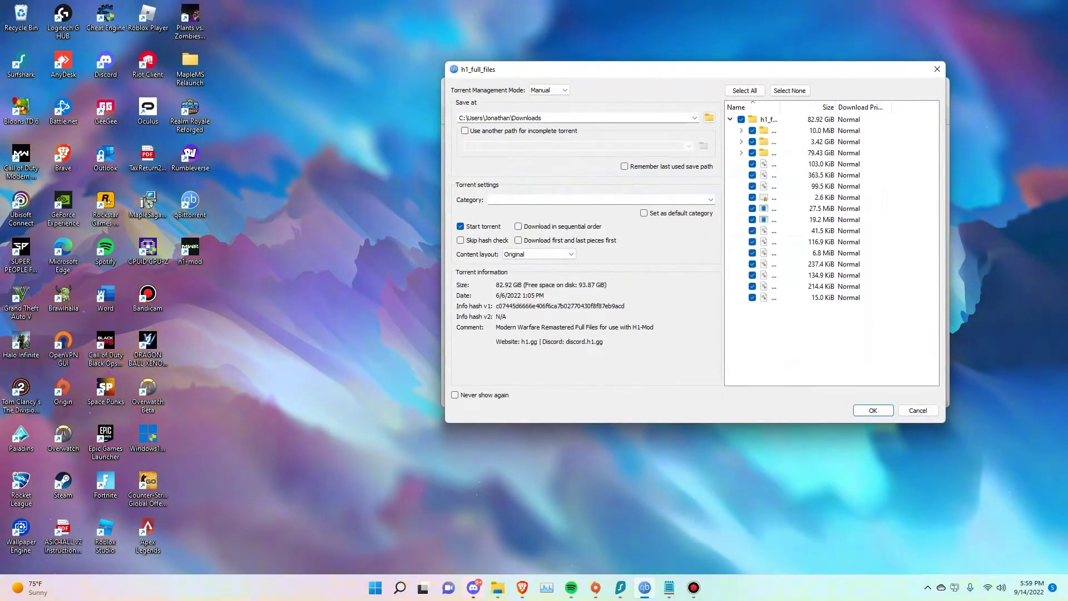
Browse to the Games (G:) drive for the h1_full_files torrent's save path
drag(569, 71, 556, 136)
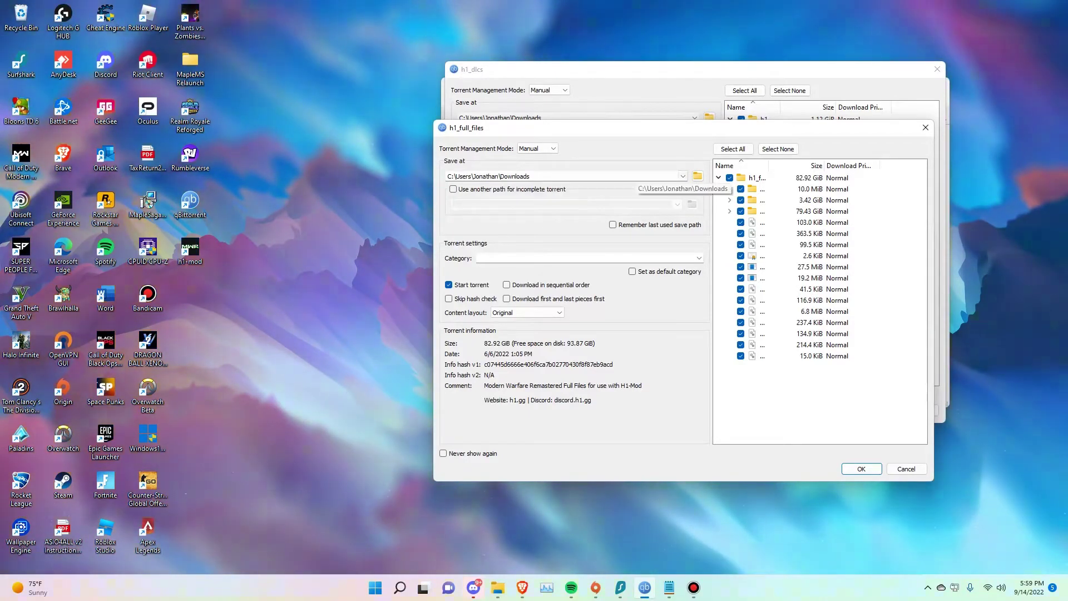
click(697, 175)
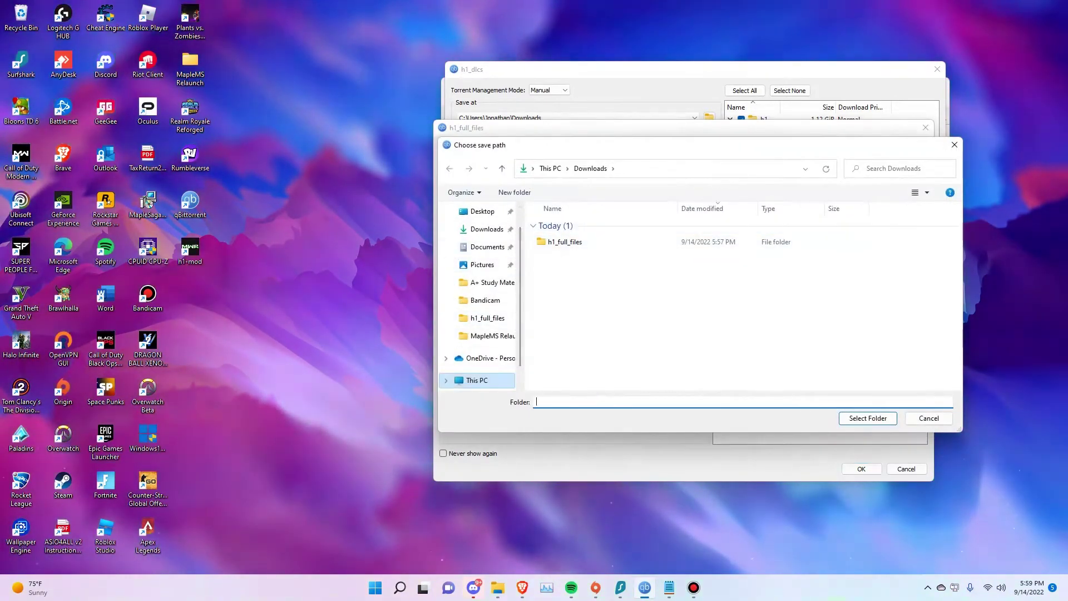
click(477, 380)
click(886, 312)
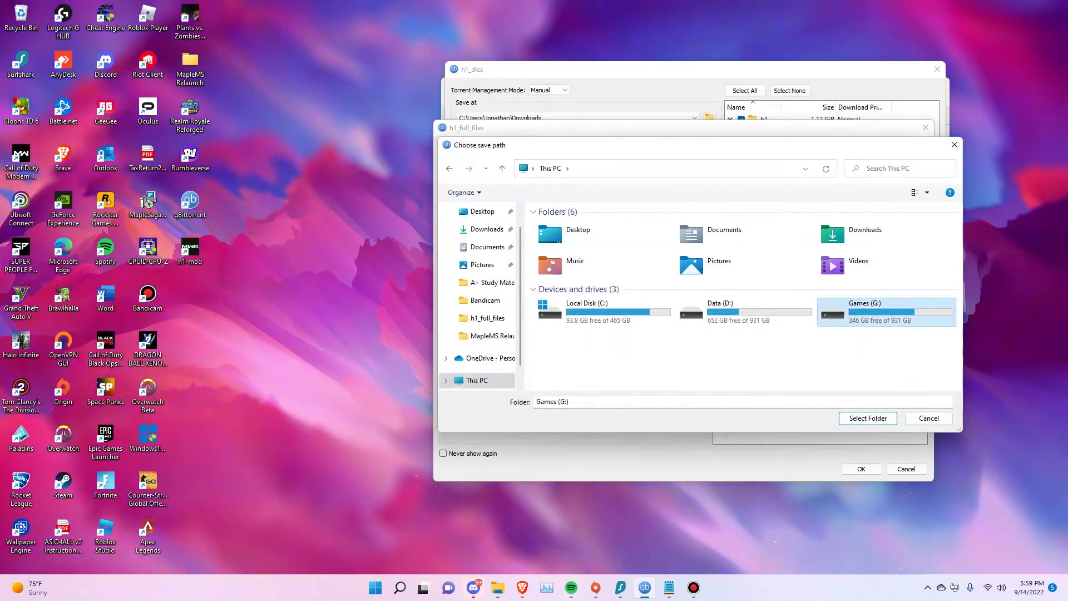
click(745, 311)
double_click(884, 311)
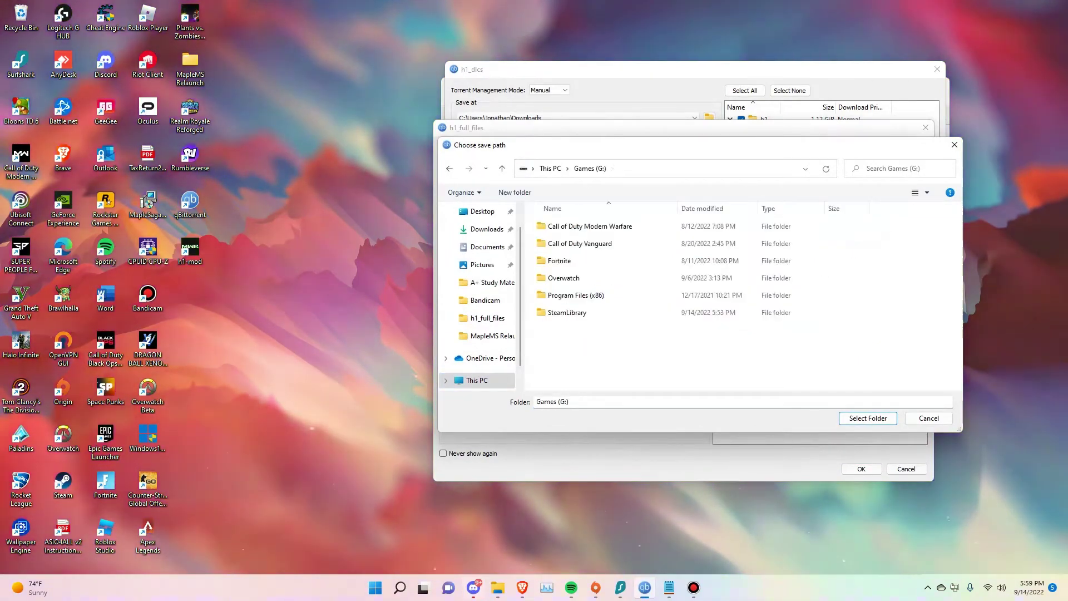
Create a folder named CODMWR on the G: drive, choose it as the h1_full_files save path and accept the torrent
right_click(576, 357)
mouse_move(634, 471)
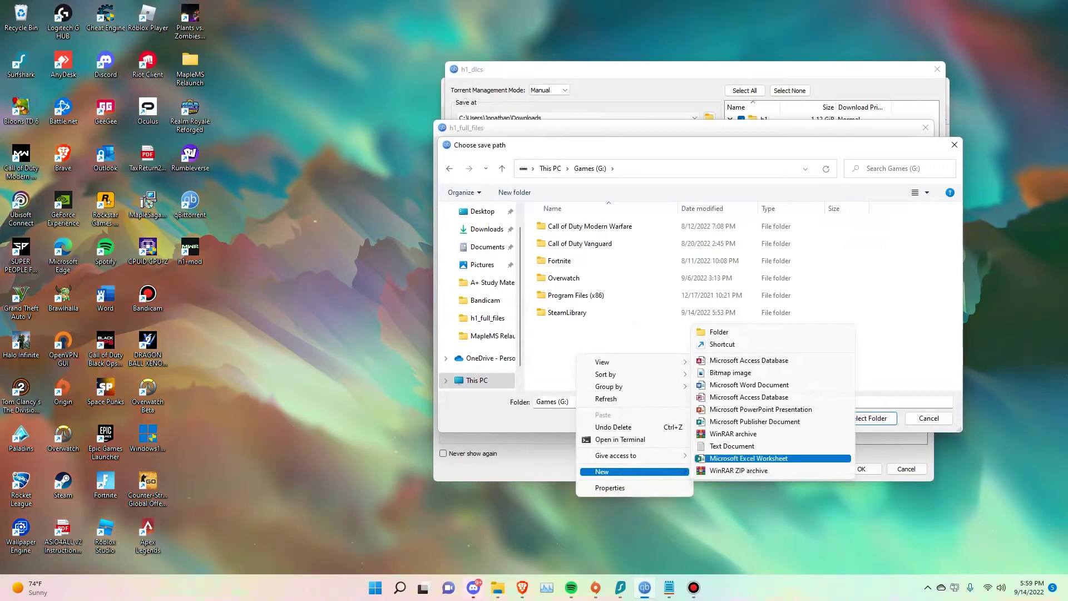
click(723, 332)
text(CODMWR)
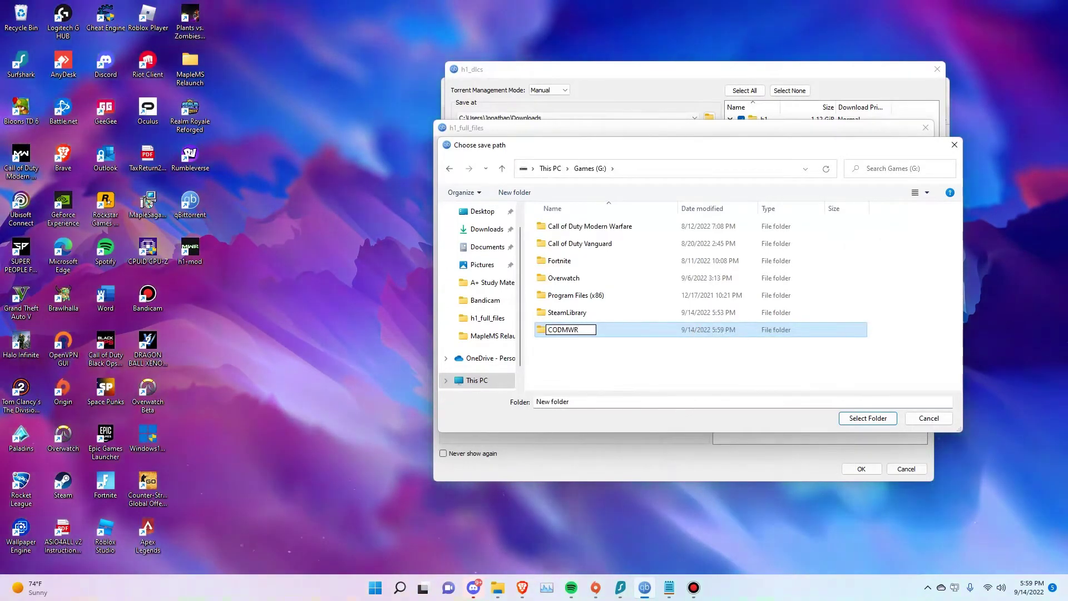
key(Return)
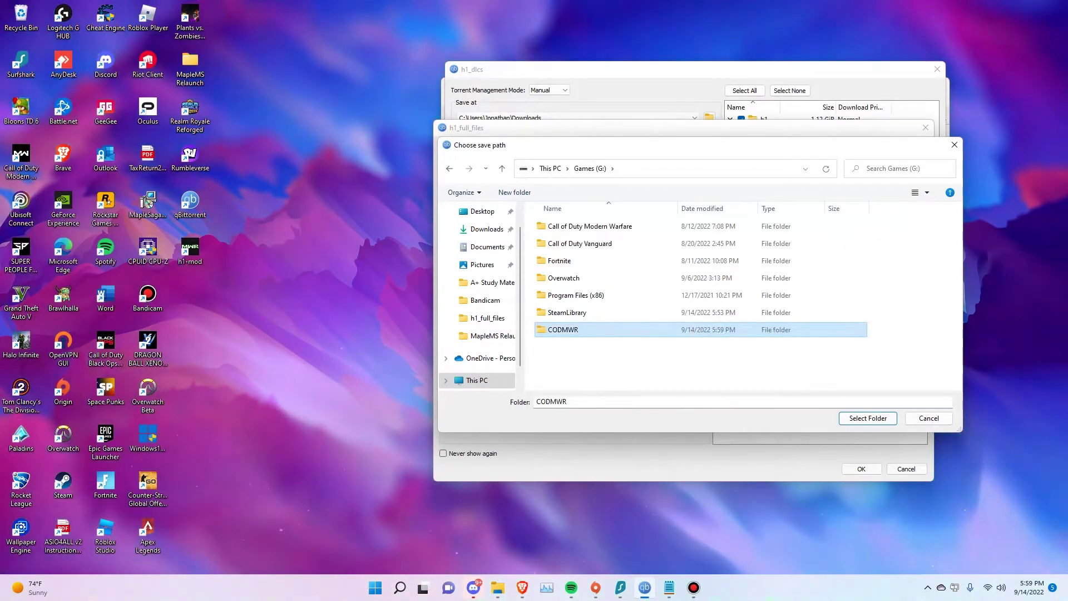
key(Return)
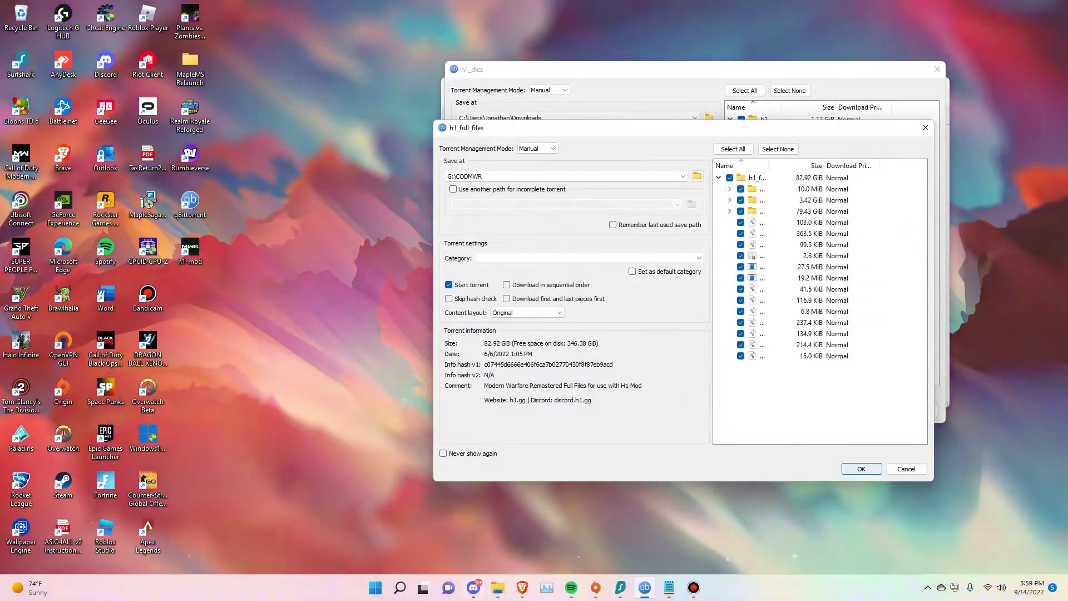
key(Return)
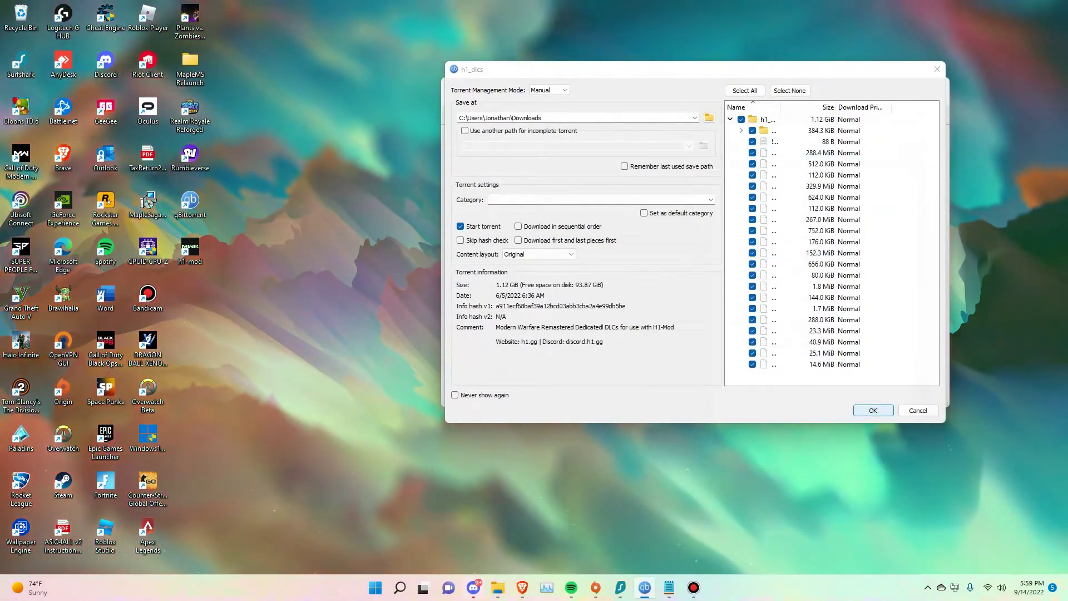
Set the h1_dlcs torrent's save path to the CODMWR folder on the Games (G:) drive and accept the torrent
click(708, 118)
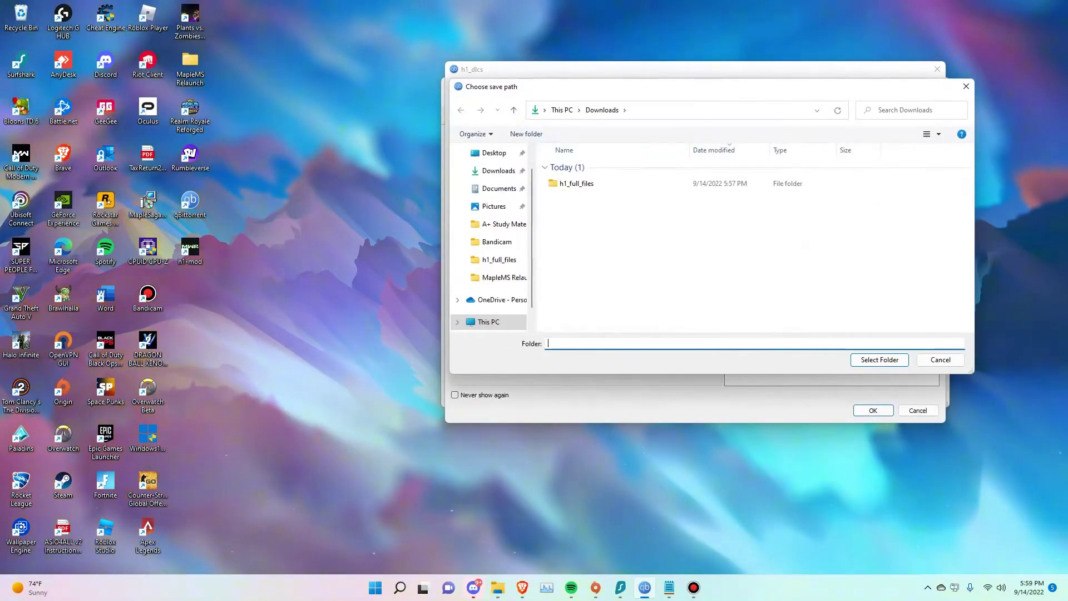
scroll(495, 245, up, 1)
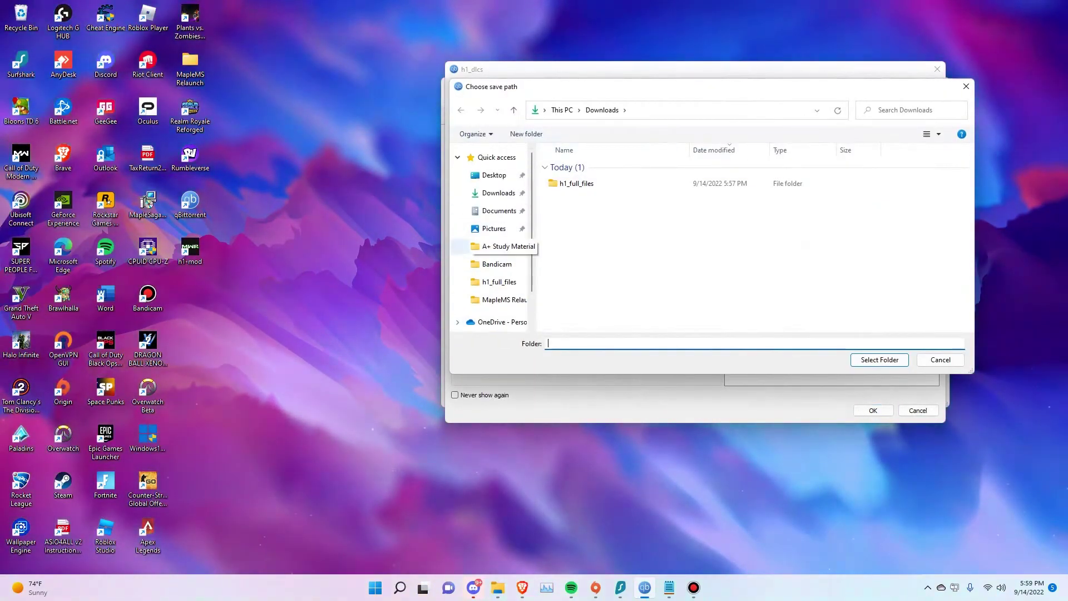
scroll(495, 259, down, 2)
click(489, 286)
double_click(890, 253)
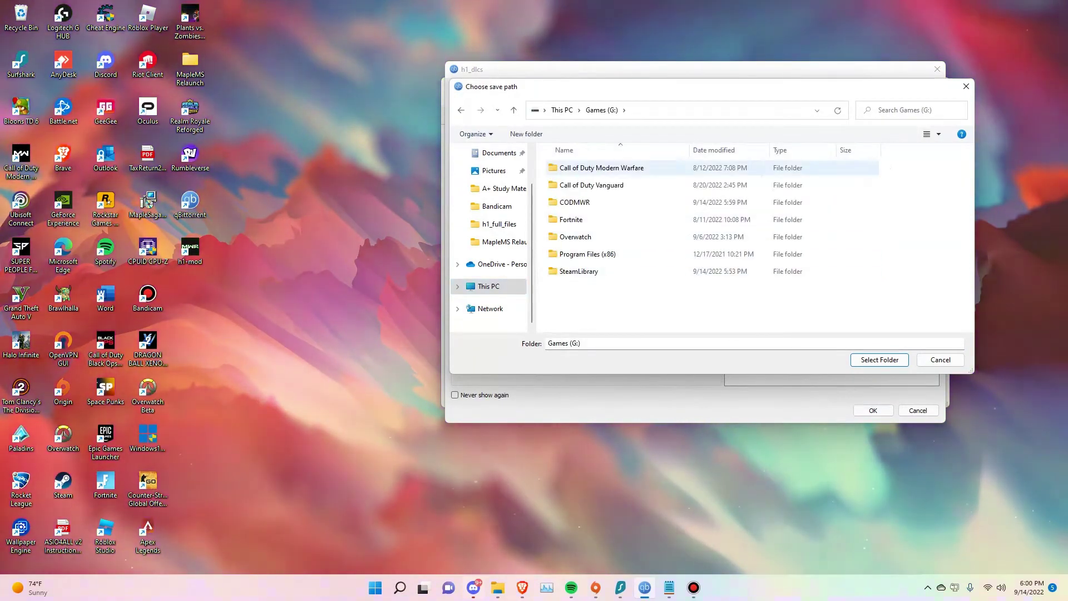
click(574, 202)
click(879, 359)
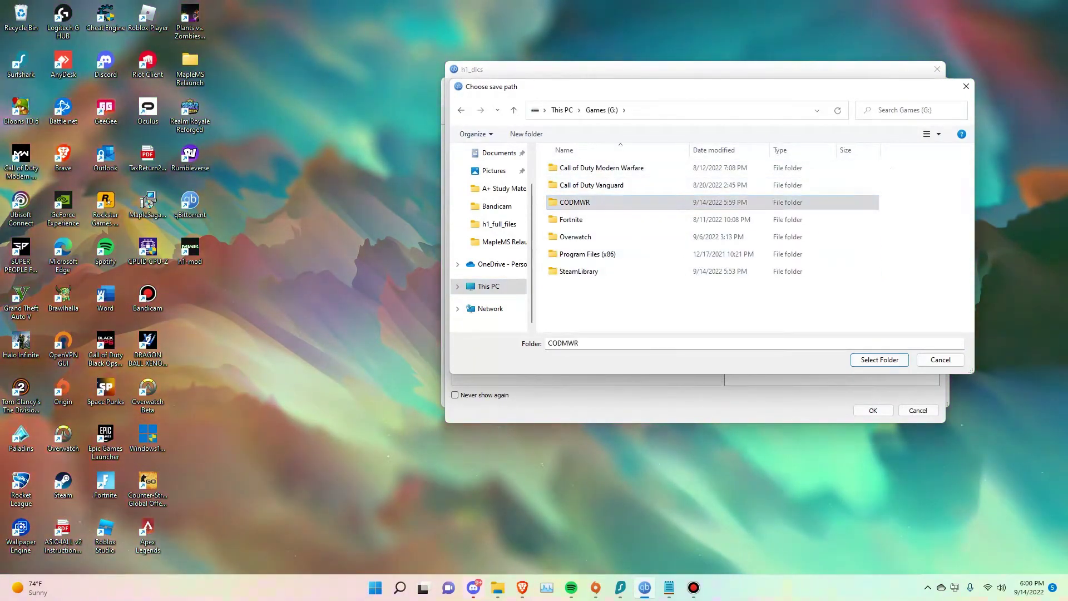
click(872, 410)
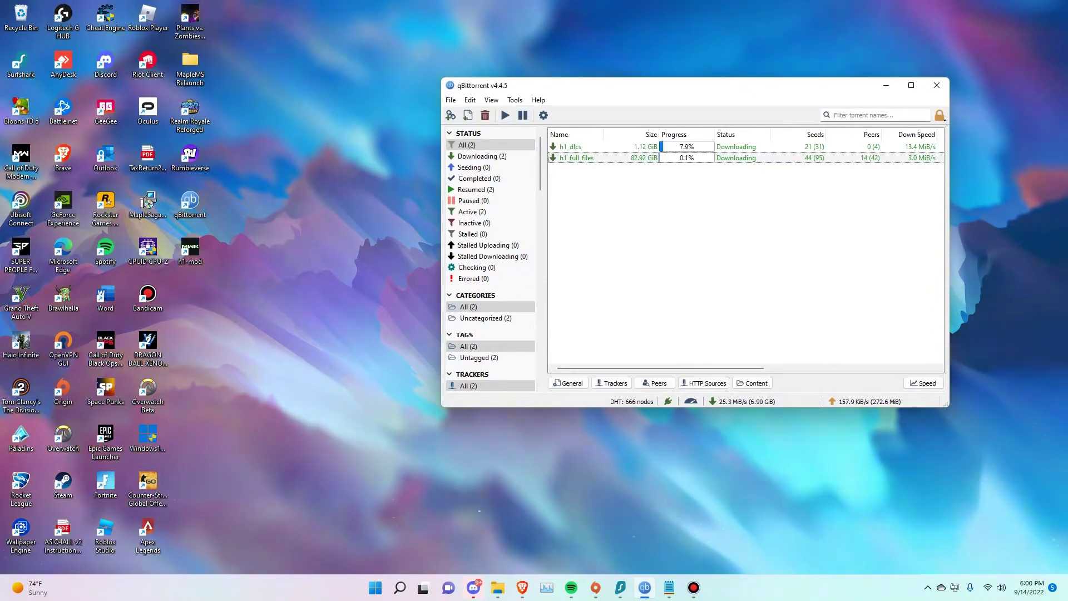
click(692, 587)
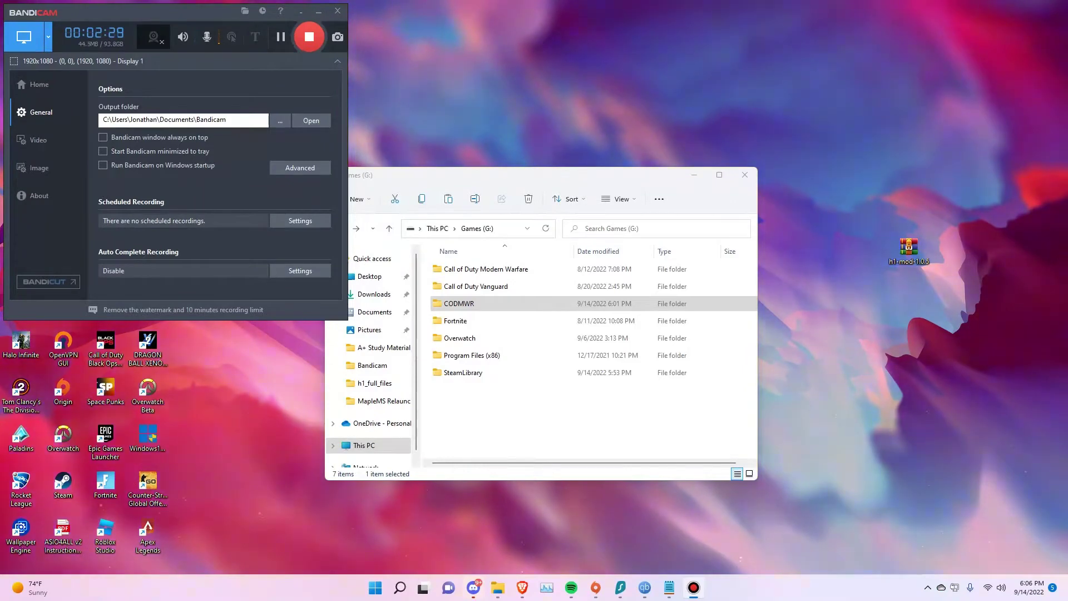
Open the h1_full_files folder inside CODMWR on the G: drive and look through the downloaded game files
drag(612, 175, 655, 159)
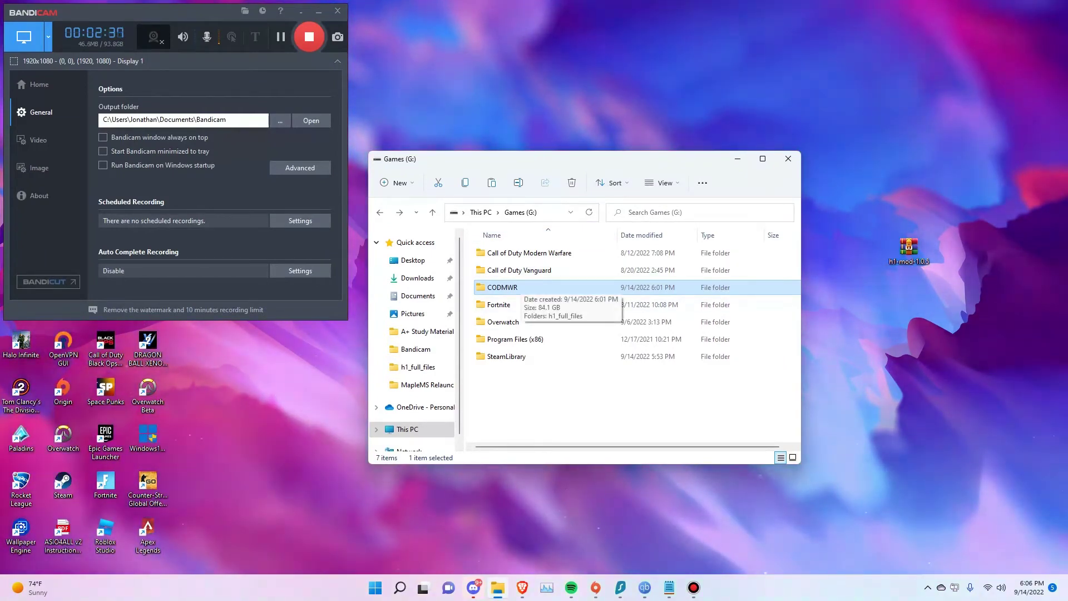
key(Return)
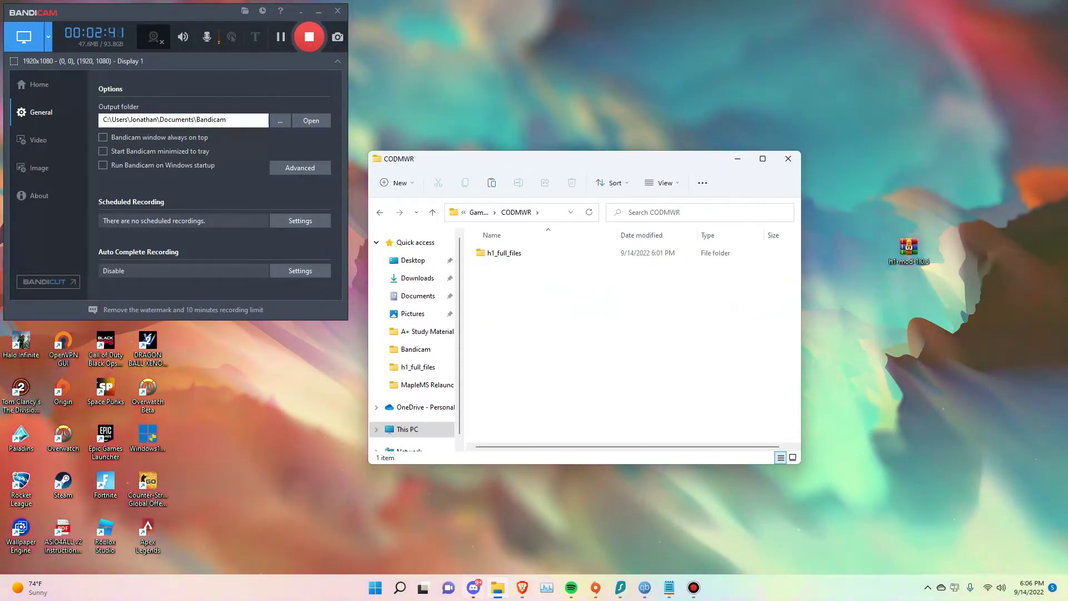
click(504, 253)
key(Return)
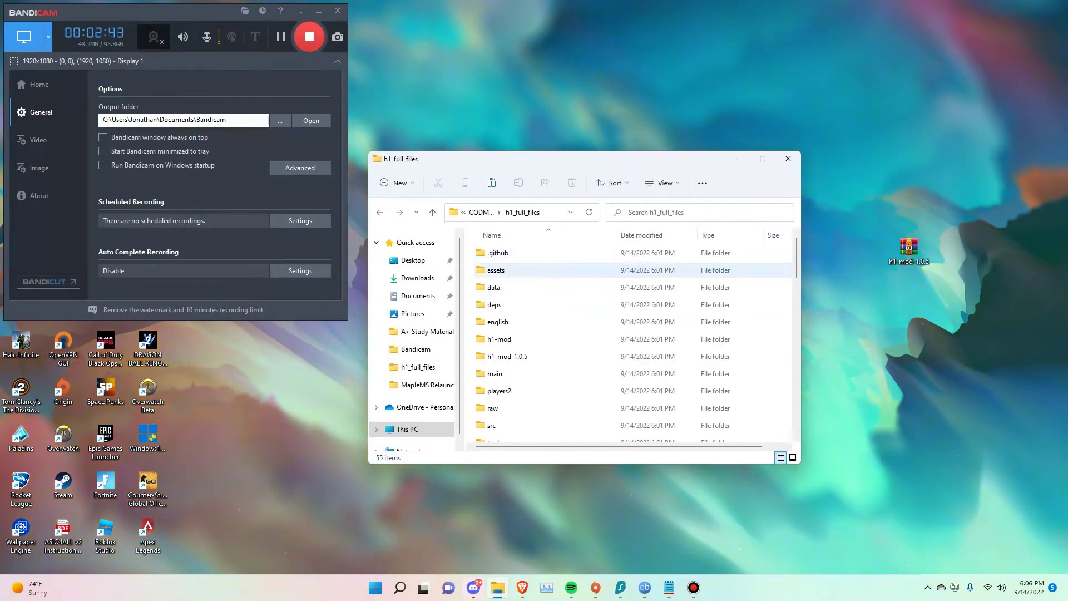
scroll(634, 340, down, 8)
scroll(634, 306, up, 8)
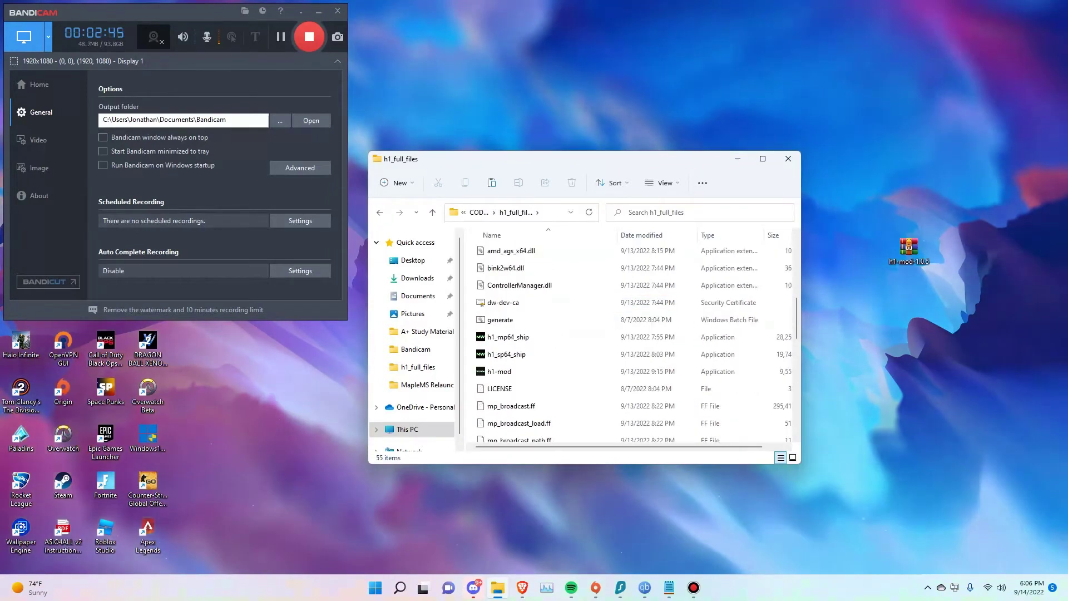
scroll(634, 306, down, 5)
scroll(634, 306, up, 5)
drag(522, 164, 536, 125)
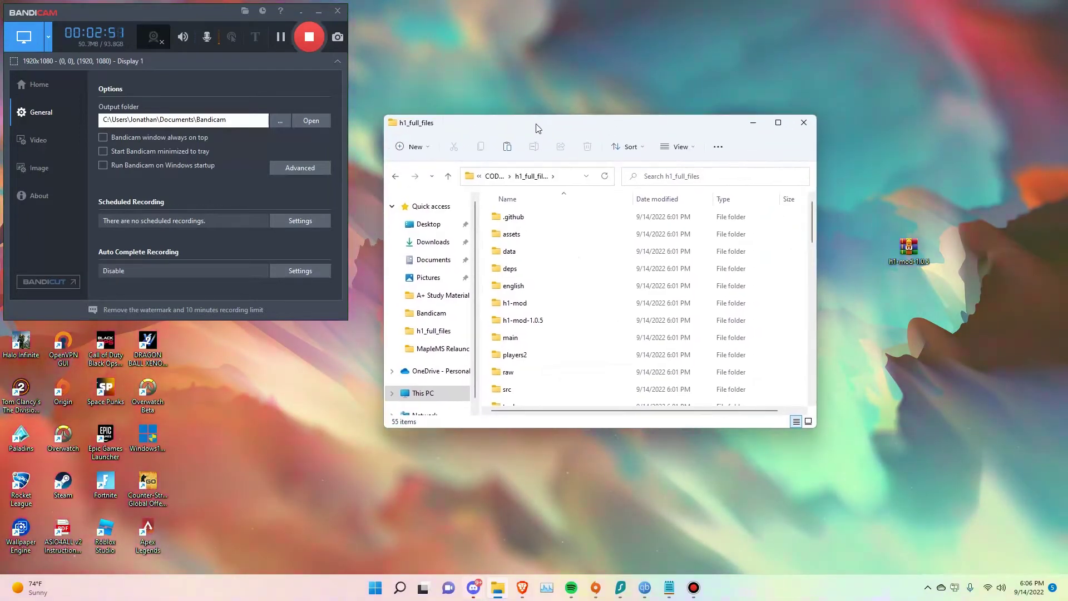
Switch to the h1-mod releases page in Brave and download the v1.0.5 source code zip
click(521, 588)
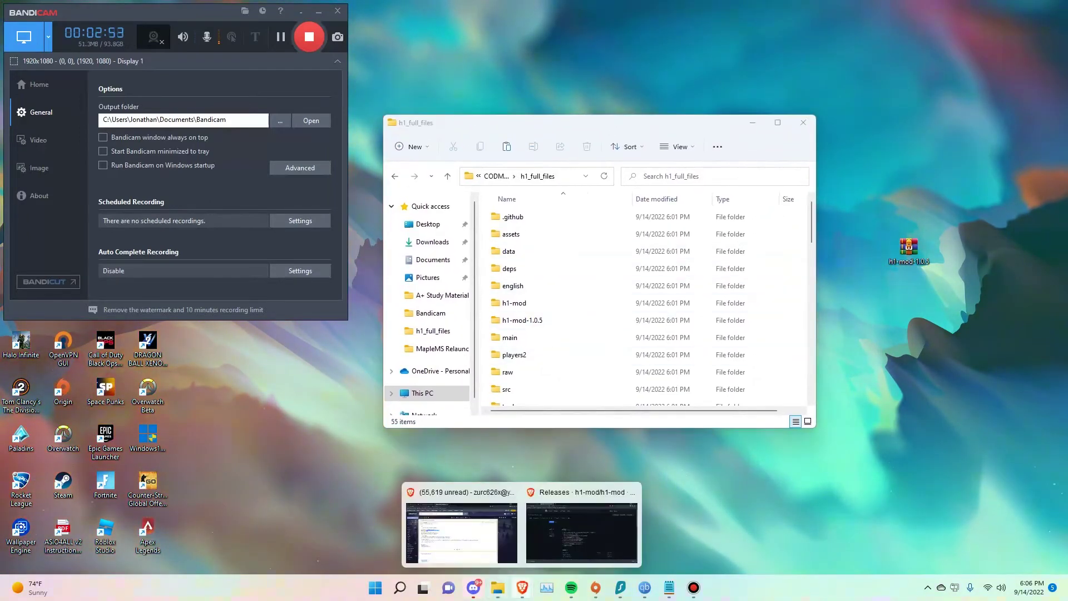
click(581, 529)
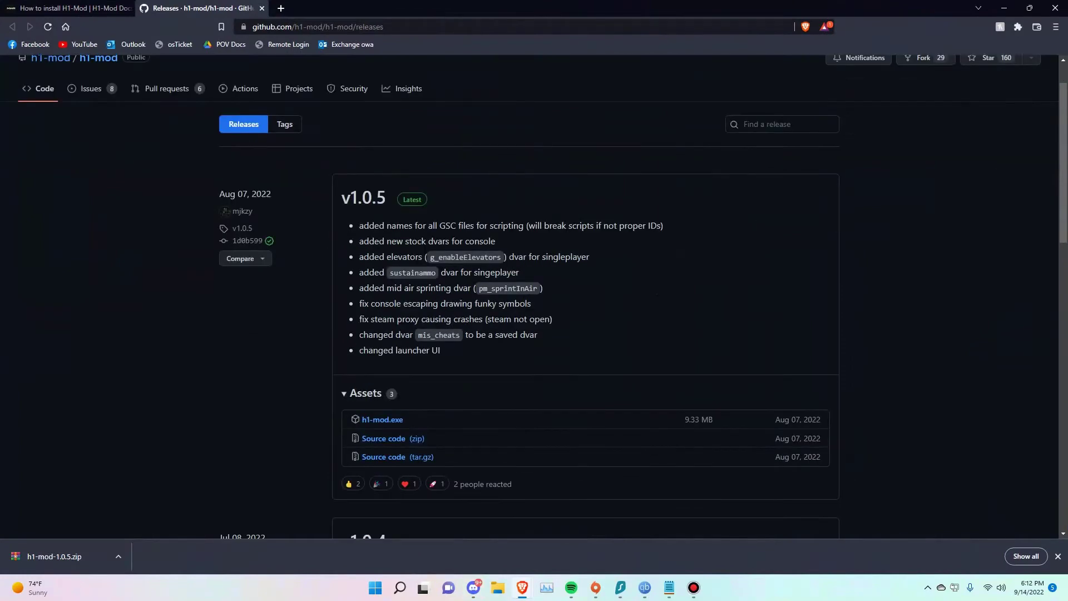
click(390, 439)
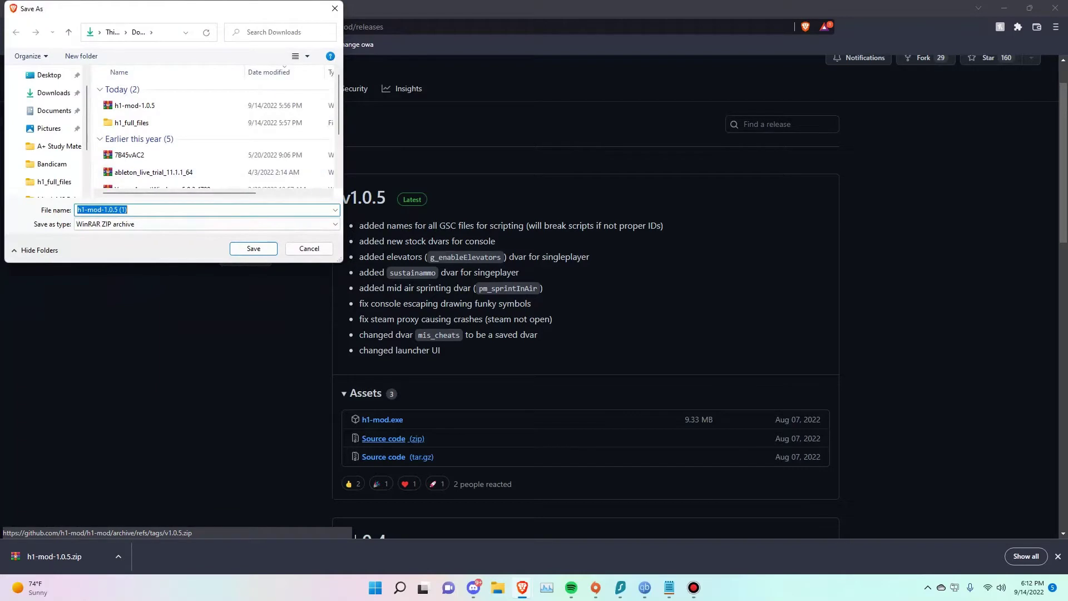
key(Return)
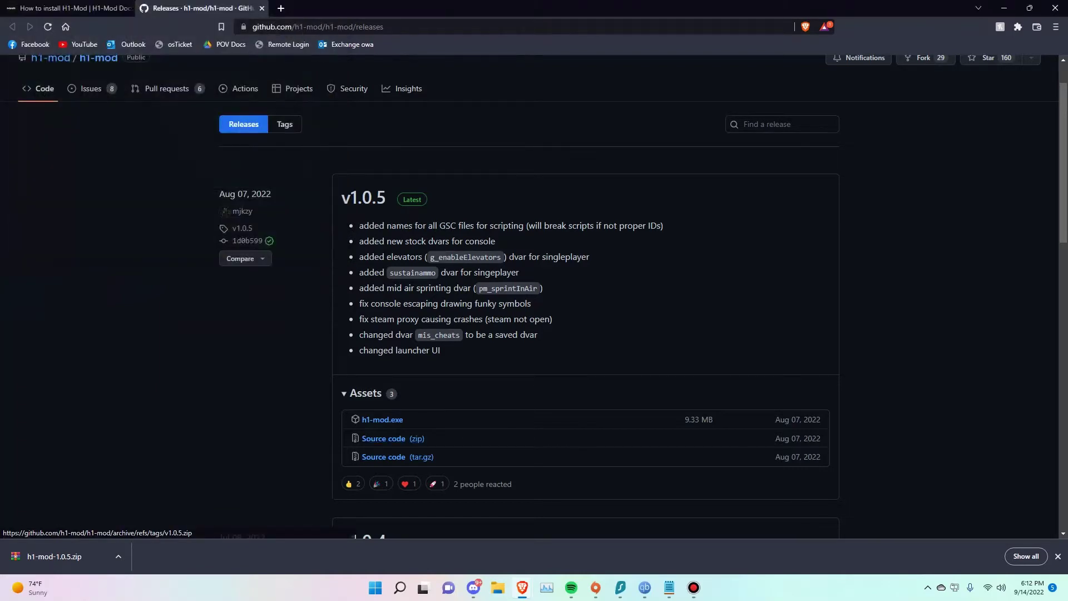
Open the downloaded h1-mod-1.0.5.zip in WinRAR and go into its h1-mod-1.0.5 folder
click(115, 566)
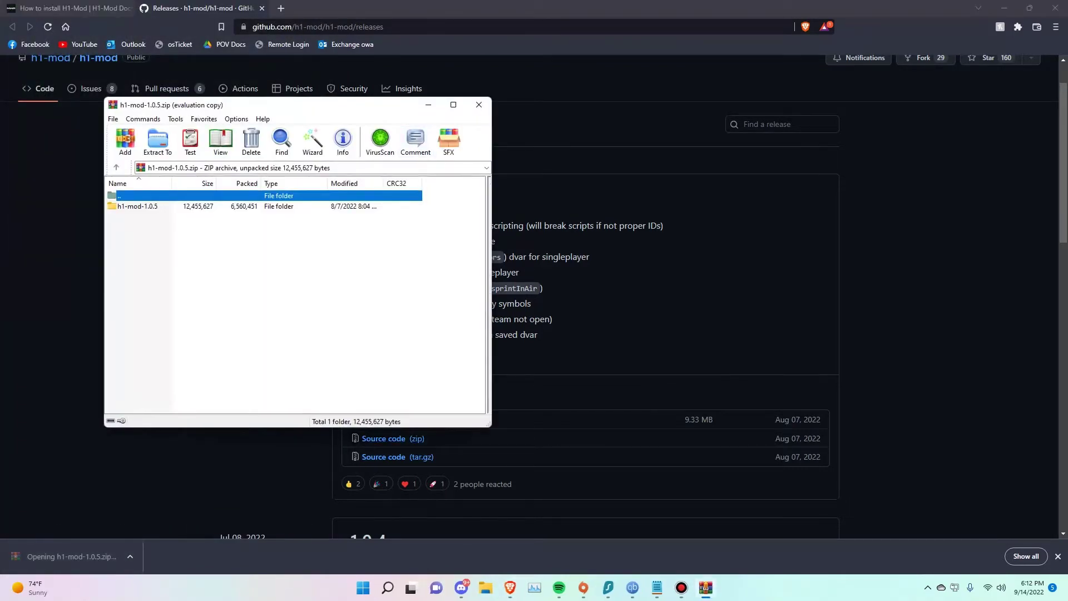
click(137, 206)
click(382, 222)
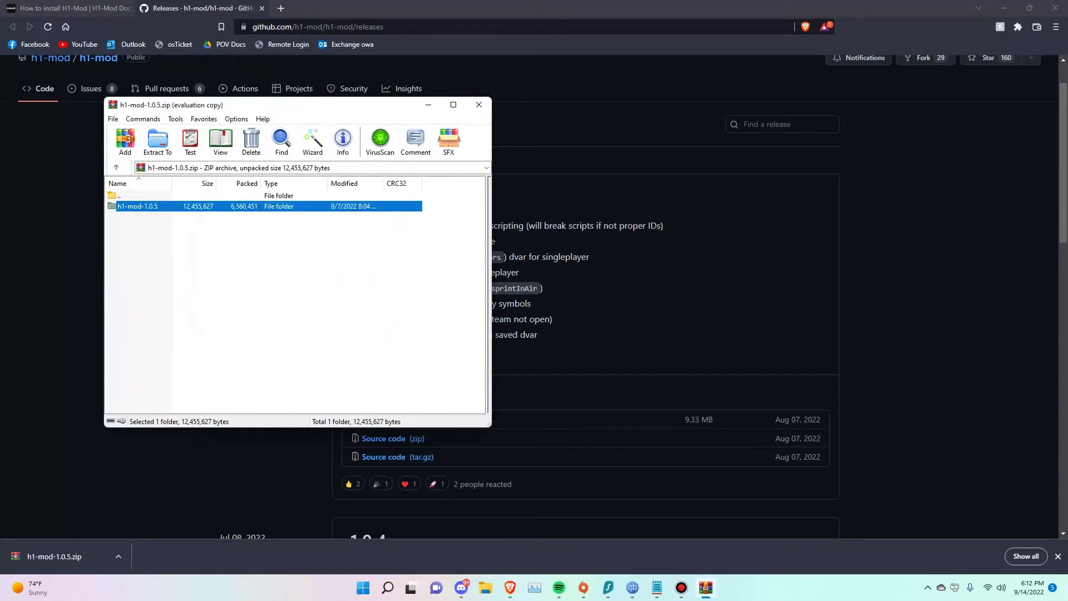
key(Return)
click(295, 367)
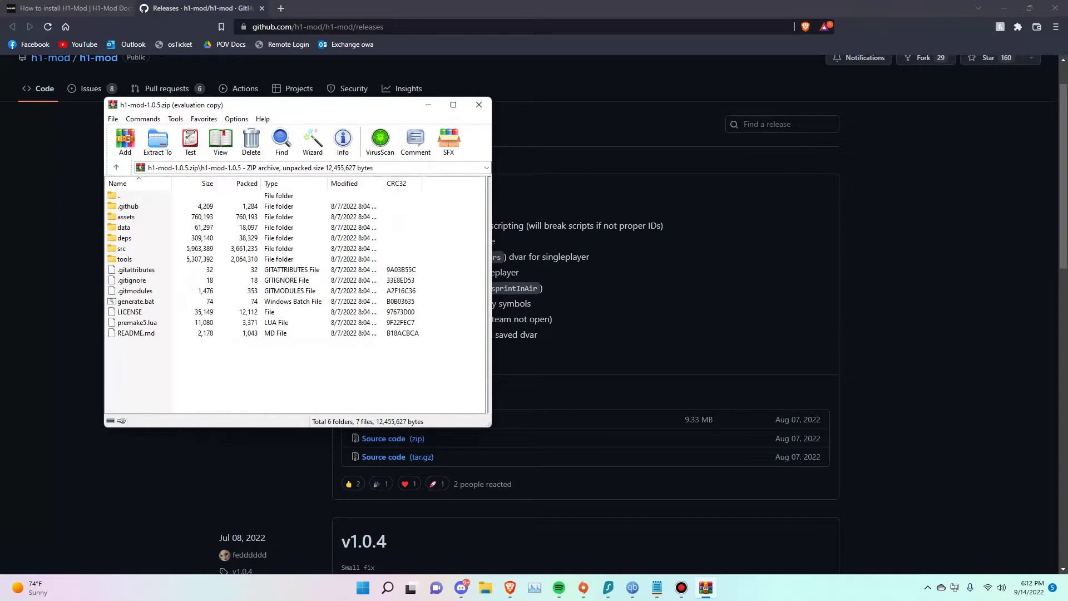
Minimize the browser and open the G: drive's CODMWR\h1_full_files folder in a new File Explorer window beside the archive
click(1003, 8)
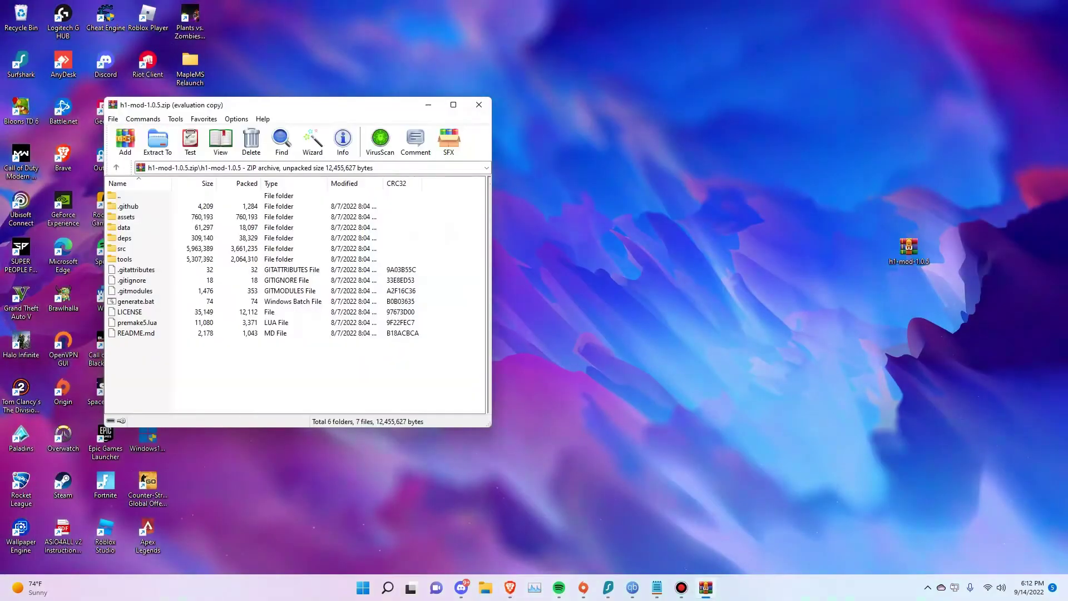
key(super+e)
drag(696, 101, 730, 52)
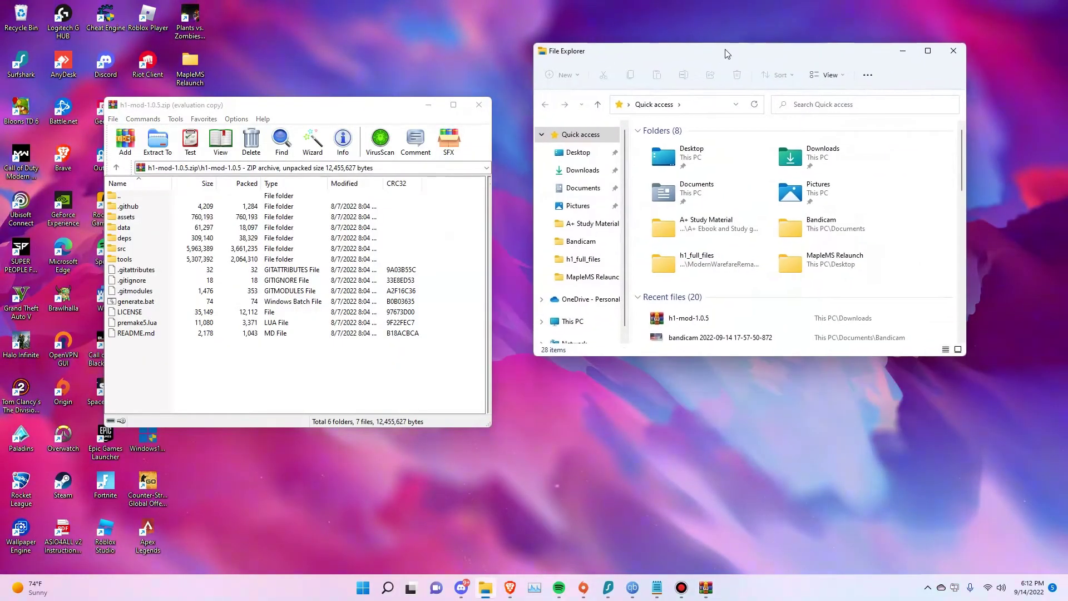
scroll(838, 321, down, 2)
scroll(576, 299, down, 1)
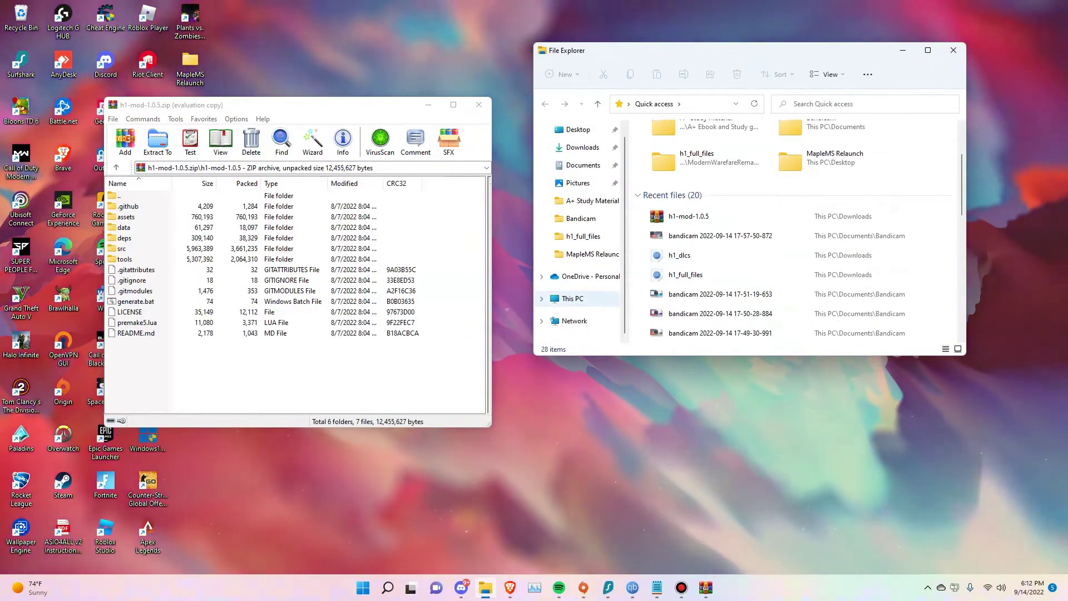
click(573, 298)
double_click(690, 291)
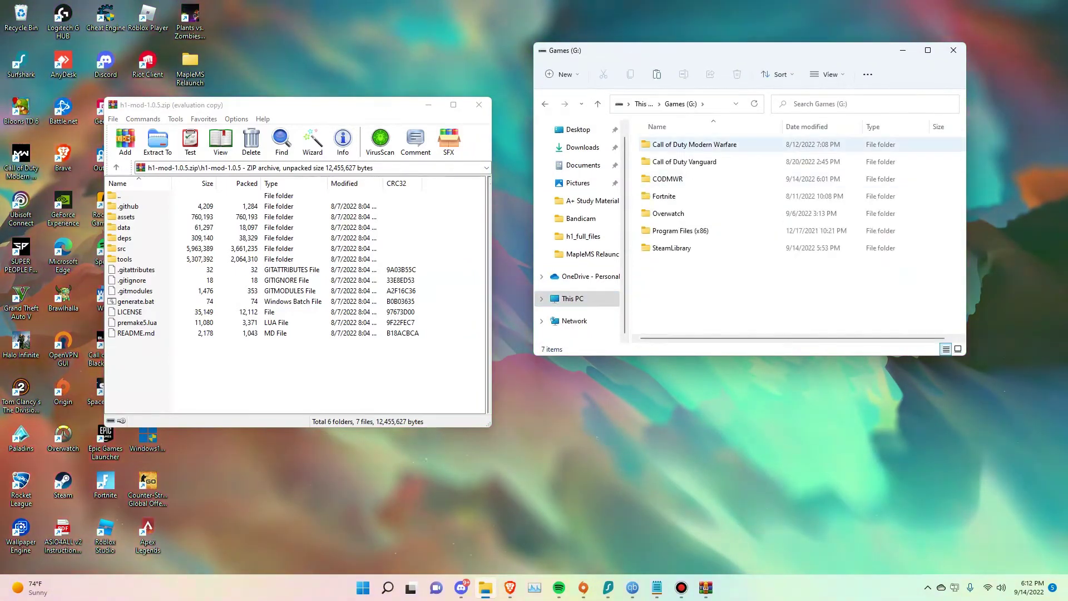
click(668, 179)
double_click(667, 179)
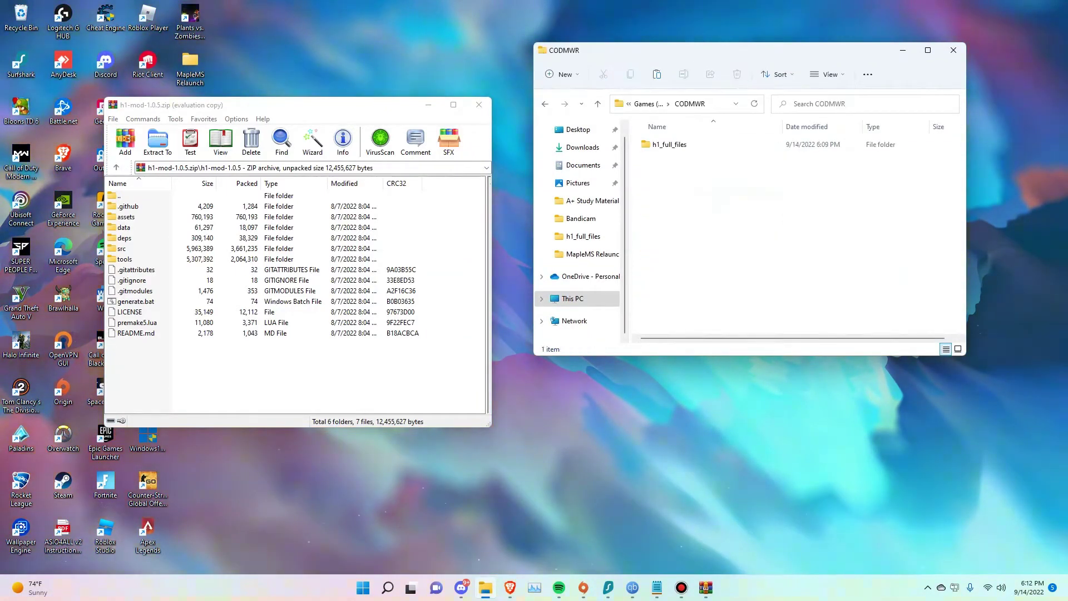
double_click(670, 145)
Extract all folders and files of the archive's h1-mod-1.0.5 folder into h1_full_files, replacing the files with the same names
scroll(798, 258, down, 9)
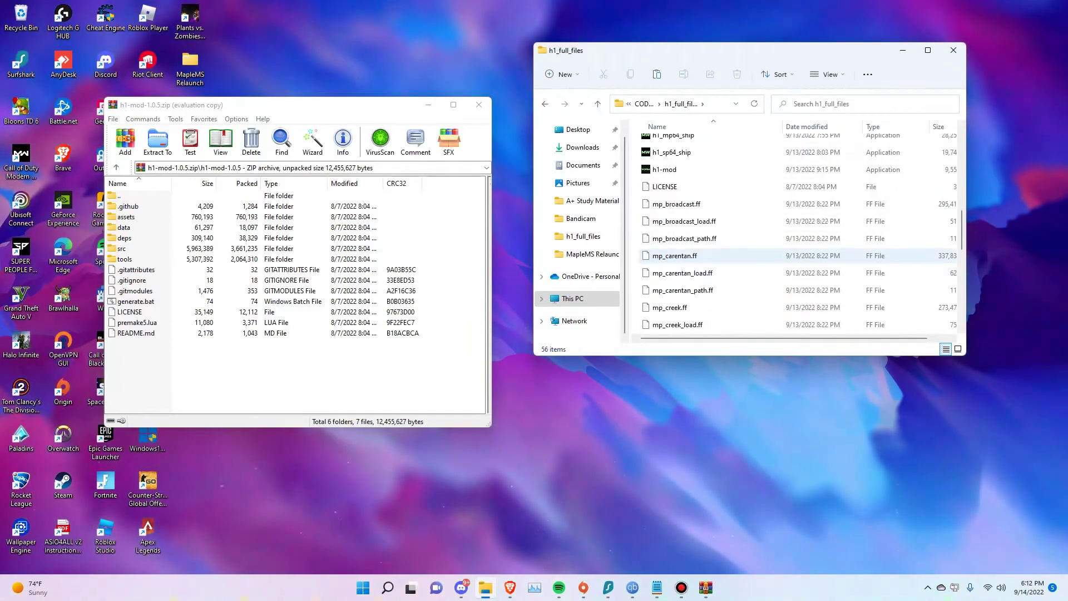
scroll(798, 259, up, 4)
scroll(798, 259, down, 2)
scroll(795, 255, down, 2)
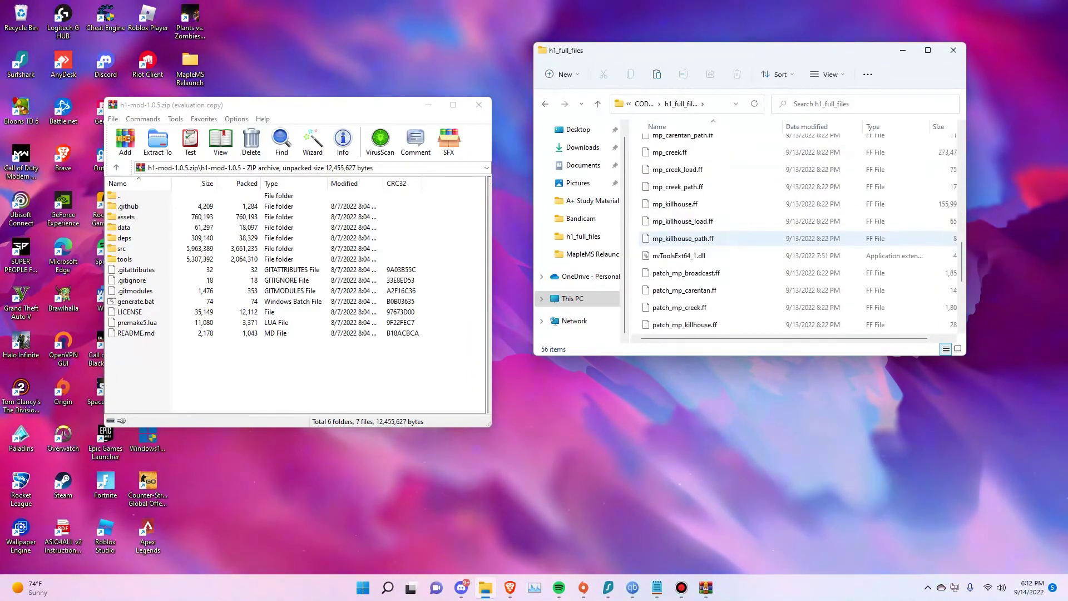
scroll(796, 239, up, 8)
scroll(796, 220, down, 3)
scroll(796, 220, down, 2)
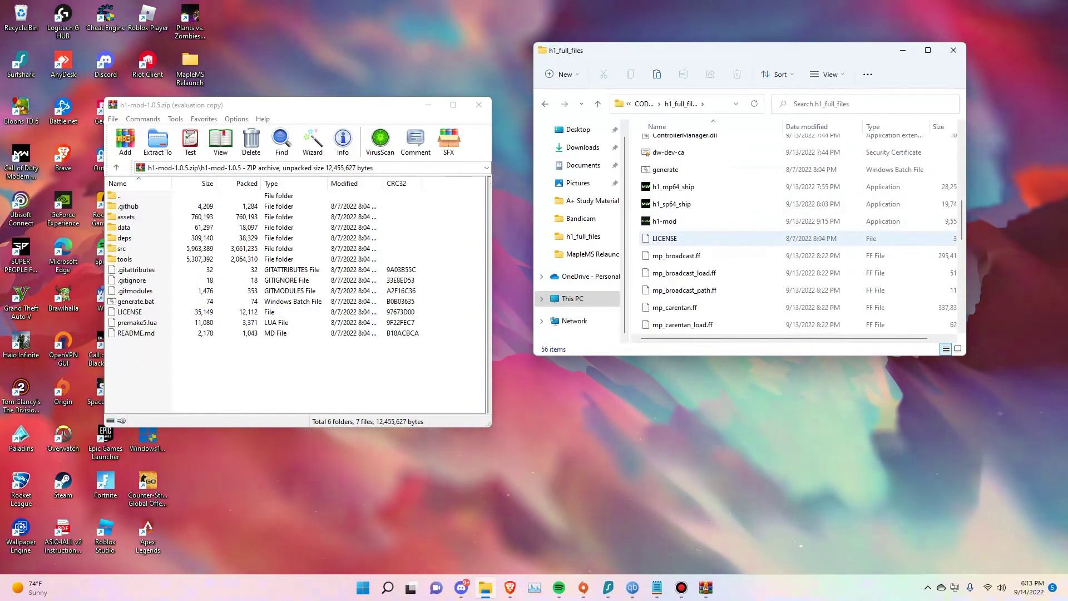
drag(148, 368, 795, 238)
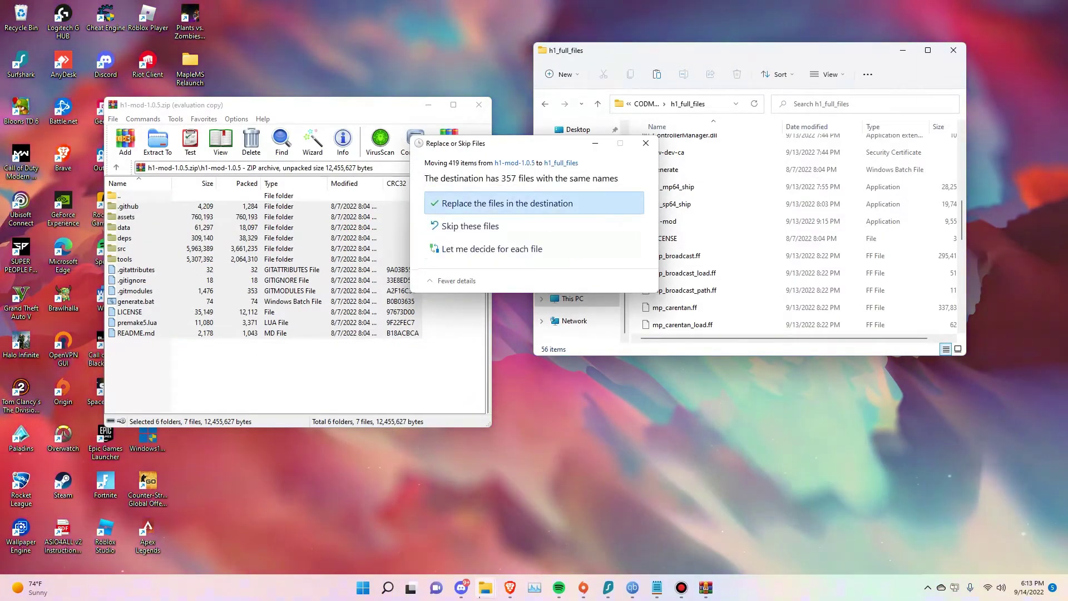
drag(495, 146, 504, 132)
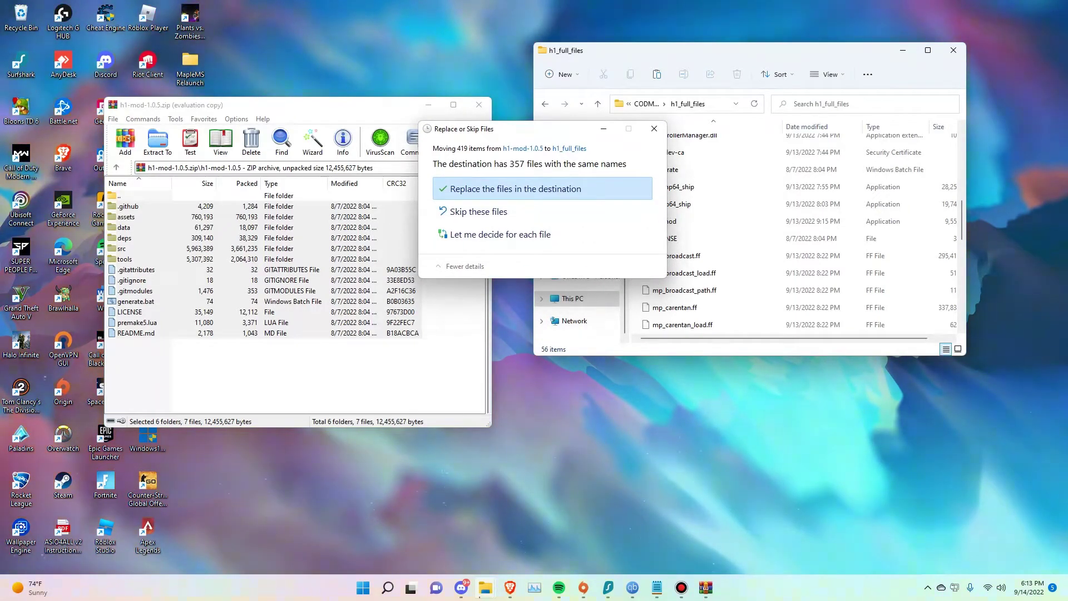
key(Return)
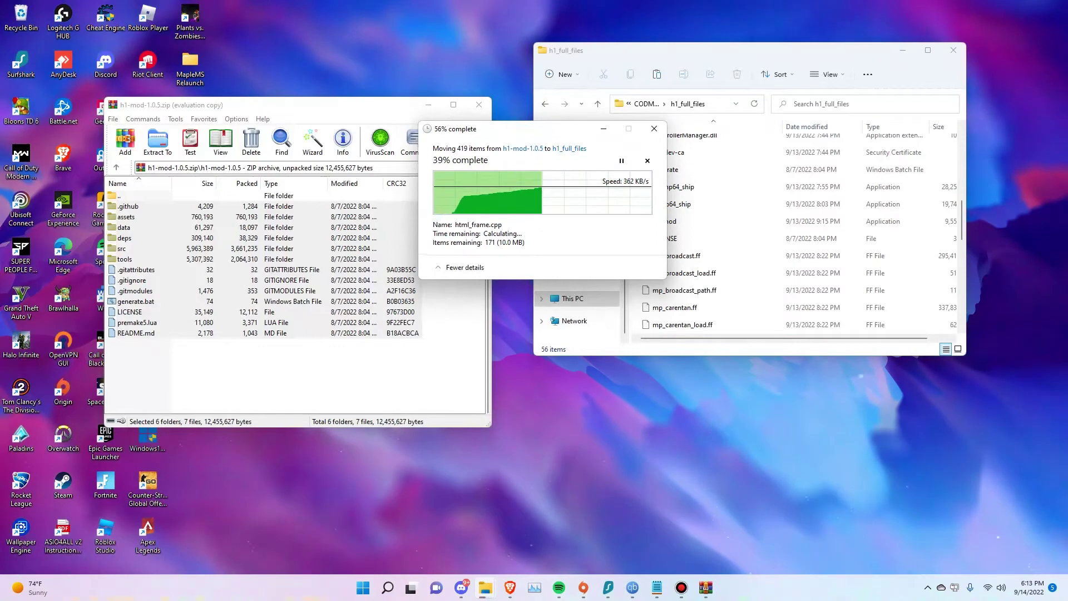